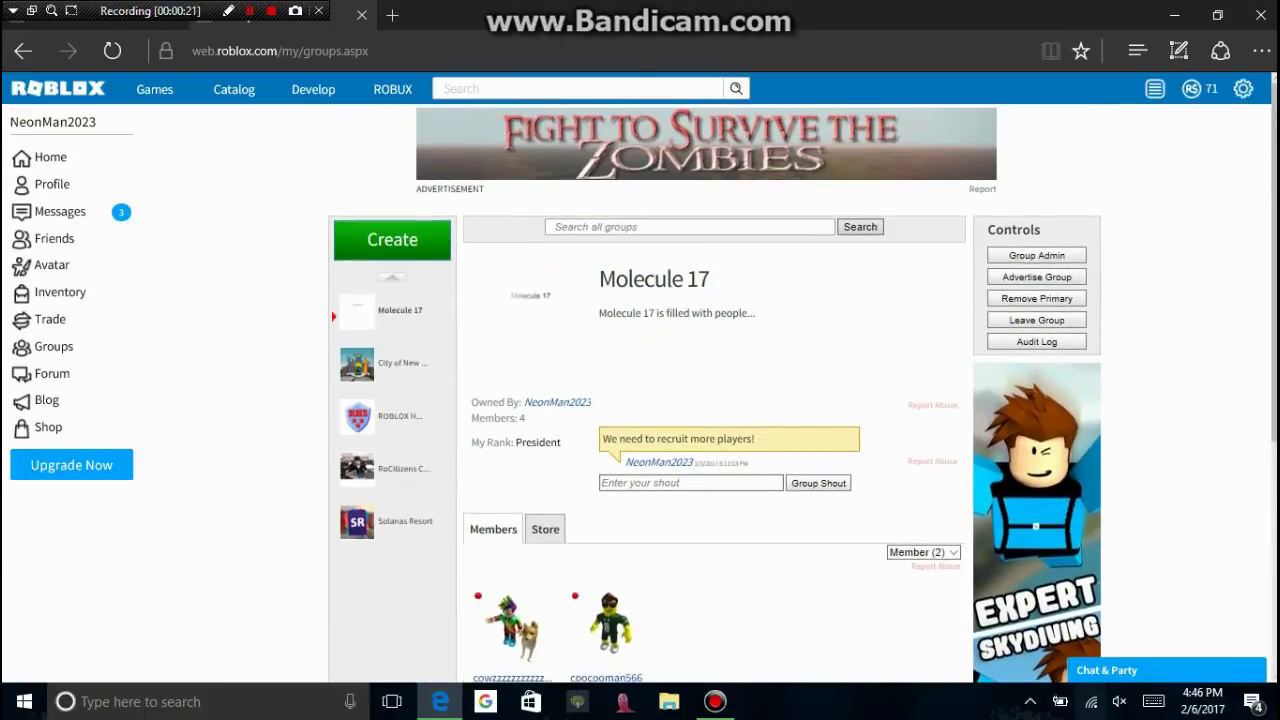
Step: Open Molecule 17's Store tab and scroll to its two group T-shirts for sale
left_click(545, 529)
scroll(545, 529, "down", 3)
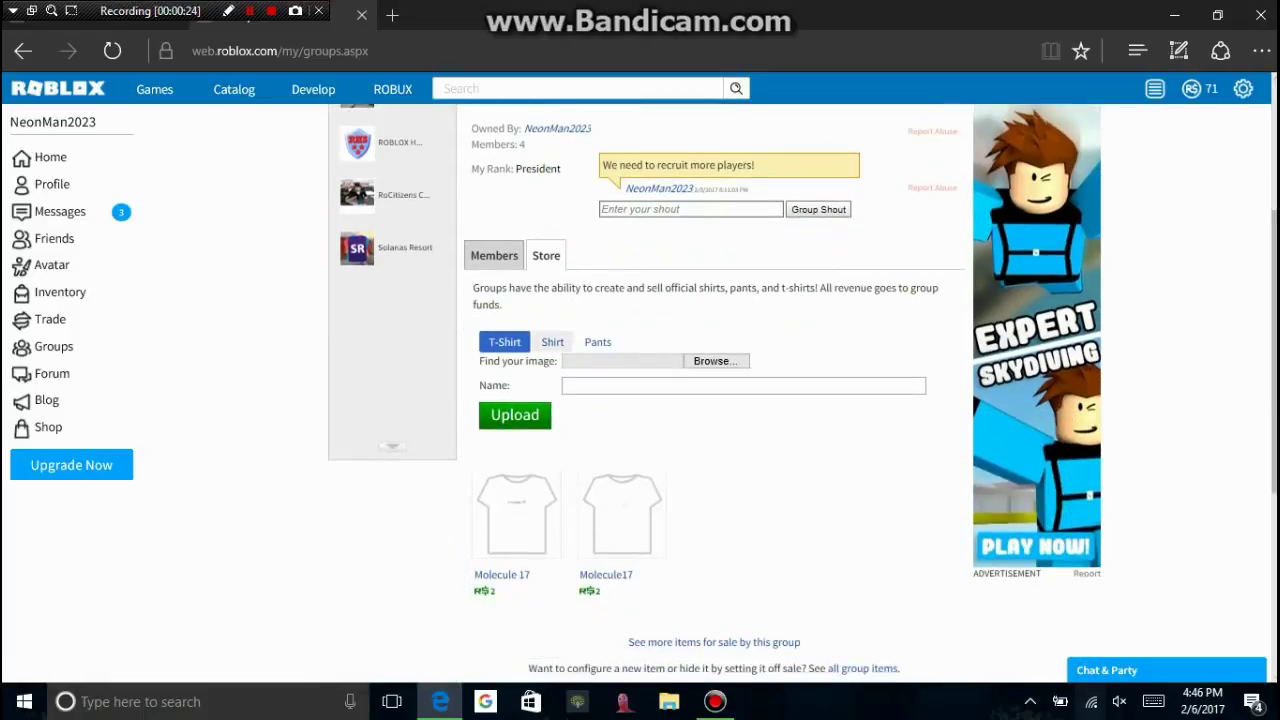
scroll(620, 420, "down", 1)
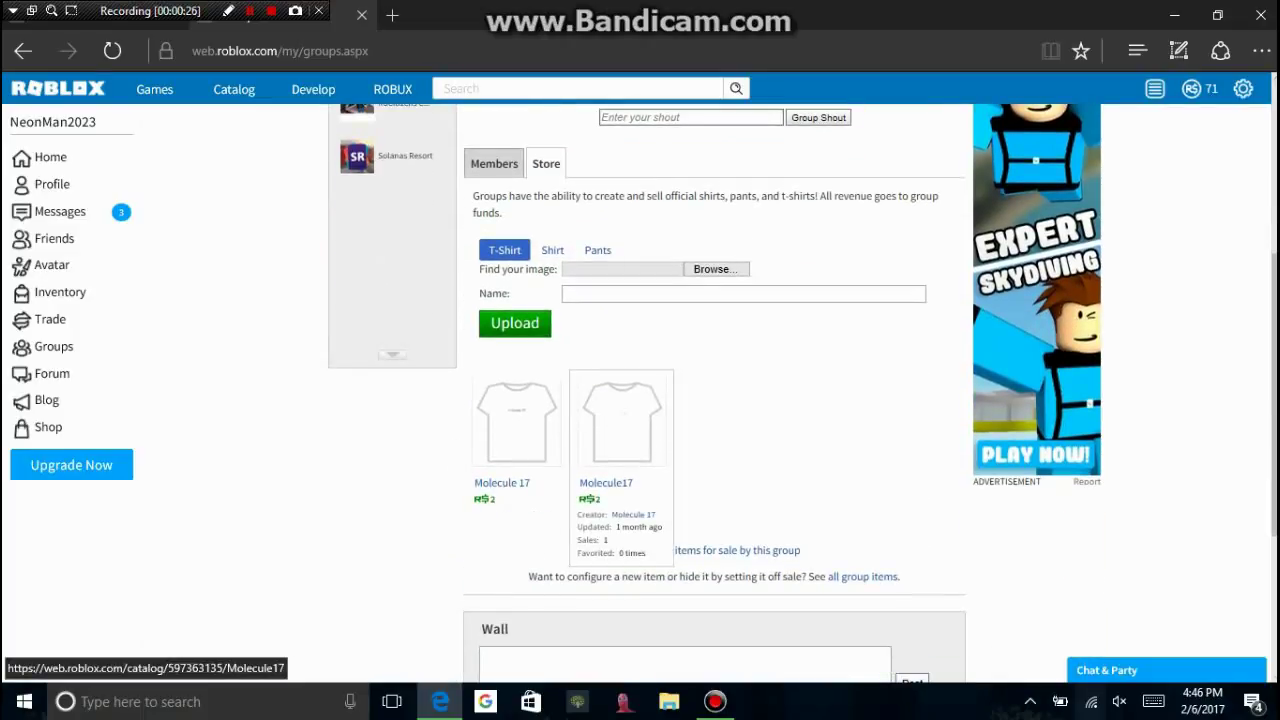
scroll(620, 430, "up", 3)
scroll(516, 510, "down", 2)
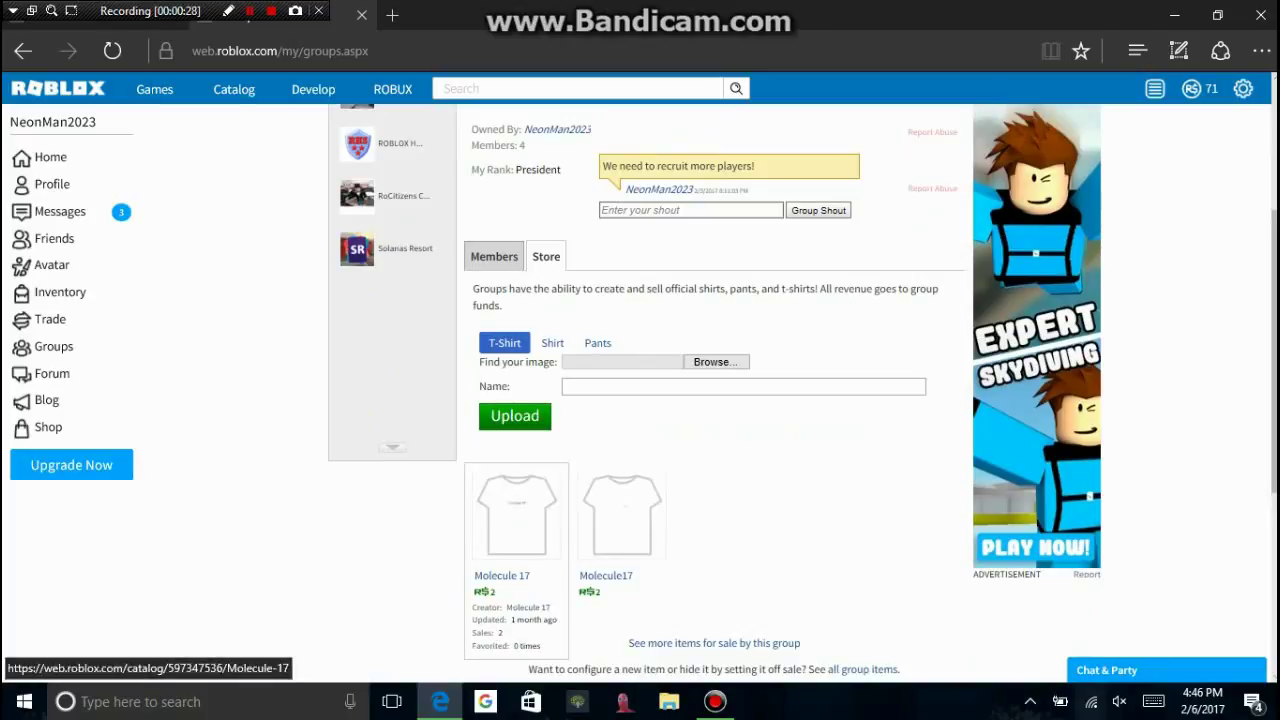
Step: Delete the Molecule 17 T-shirt from your inventory
left_click(516, 510)
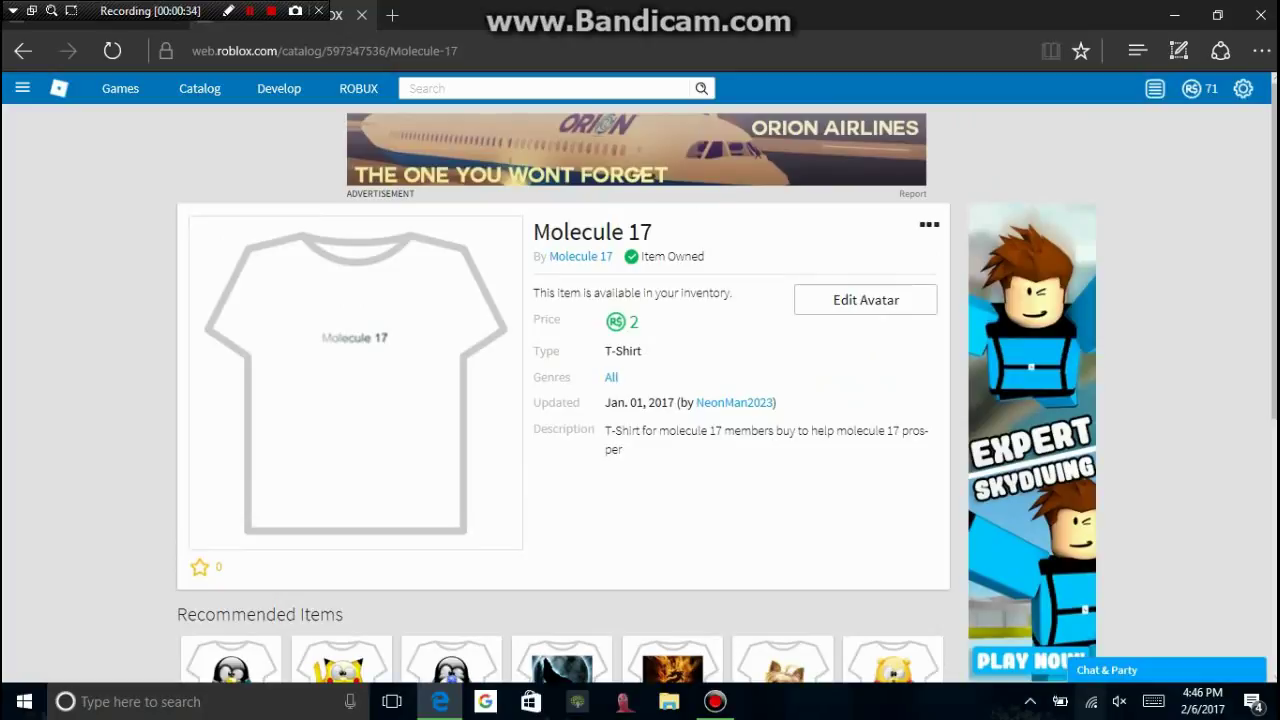
left_click(929, 224)
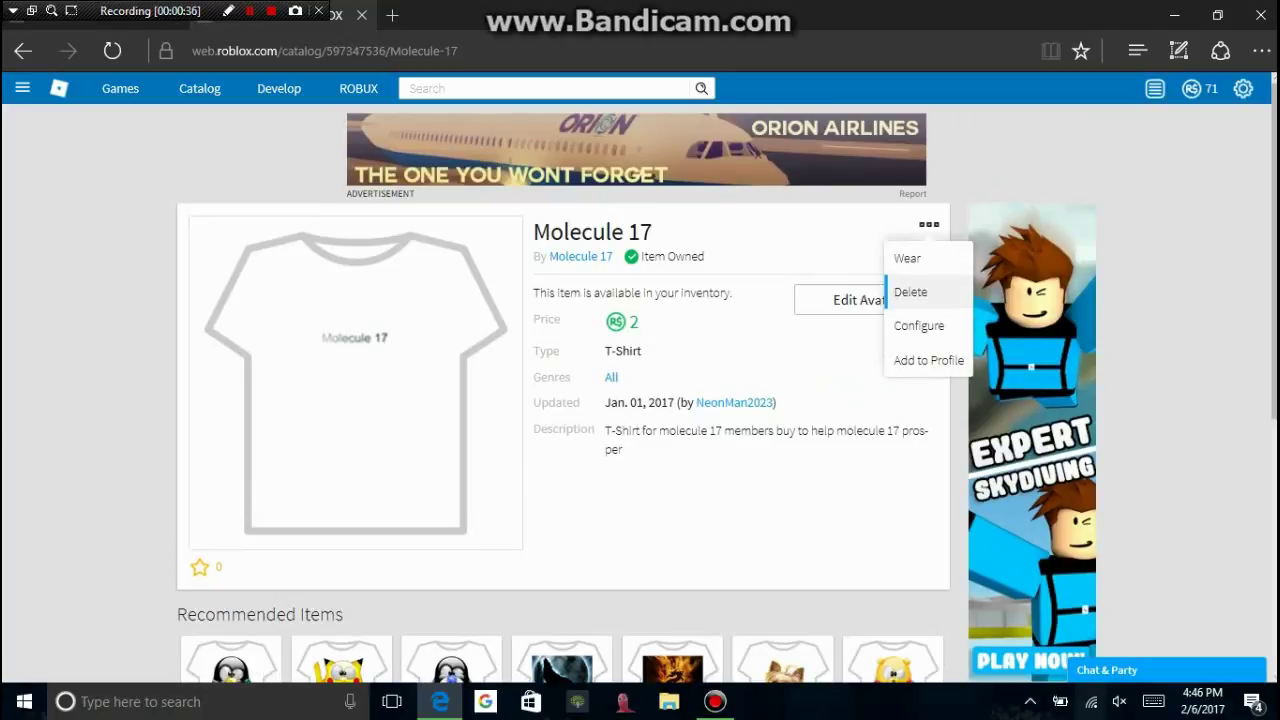
left_click(910, 292)
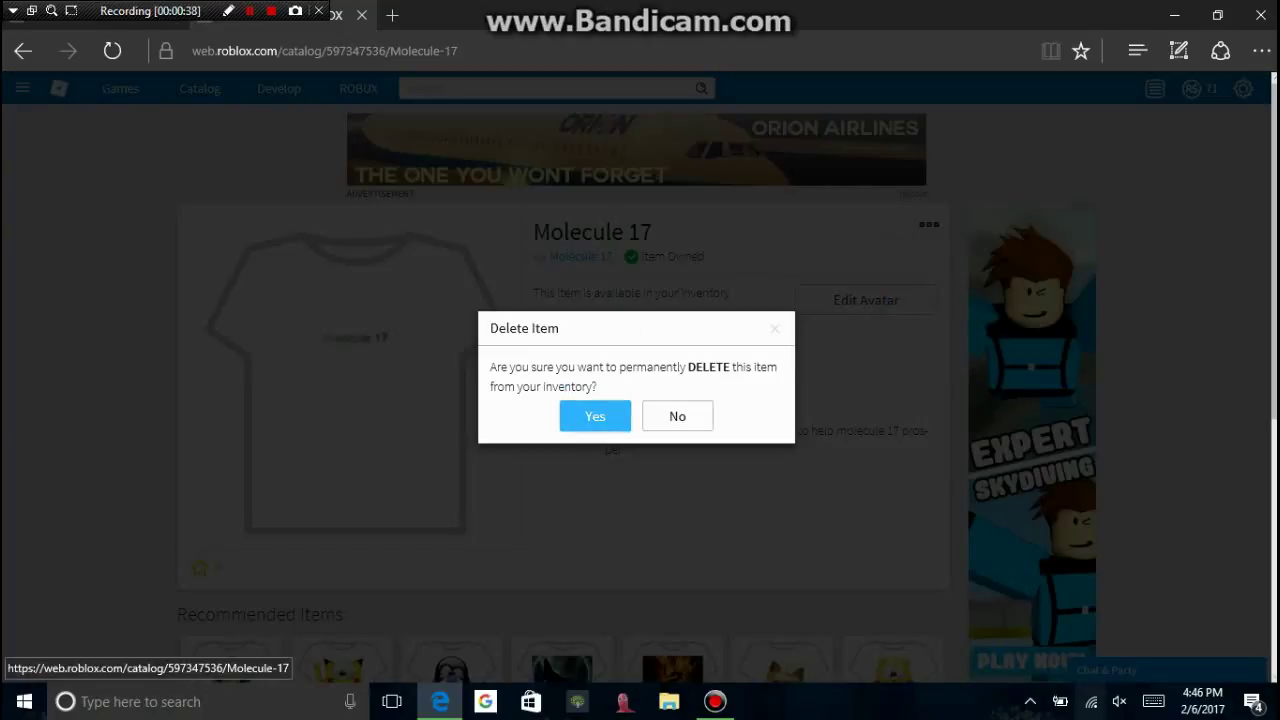
left_click(595, 416)
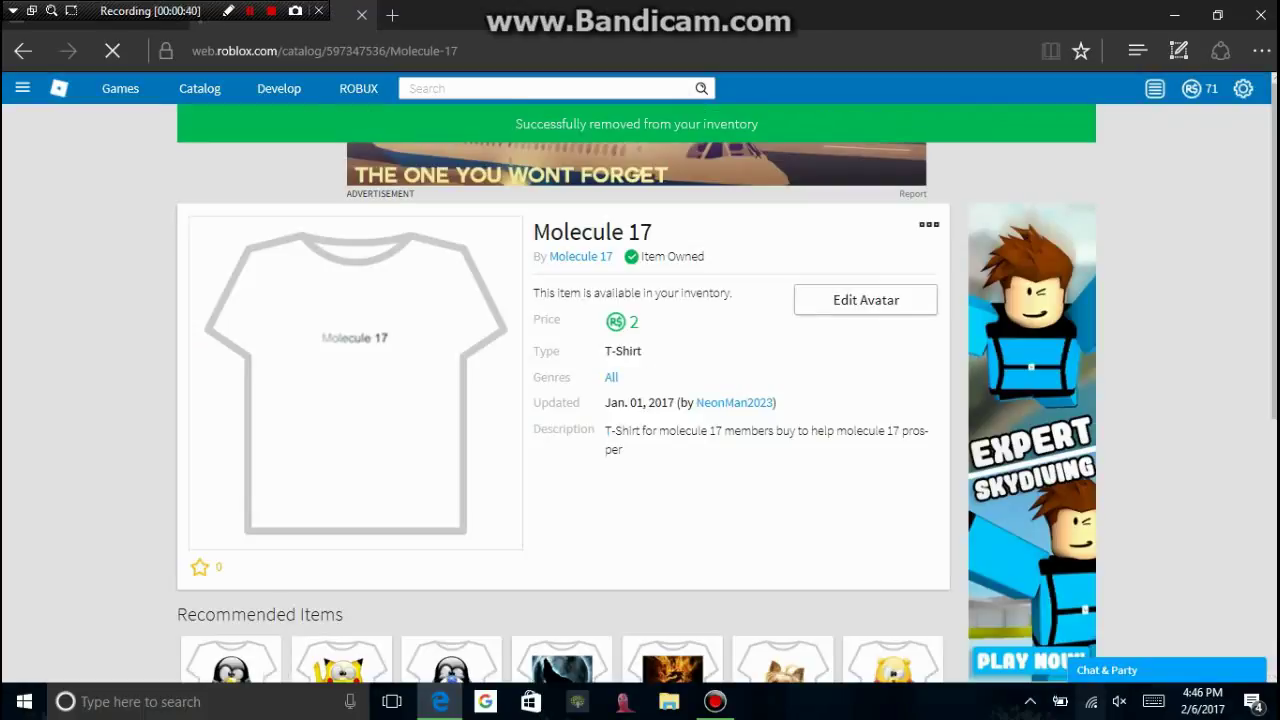
Step: Buy the Molecule 17 T-shirt again for 2 Robux
scroll(640, 400, "down", 1)
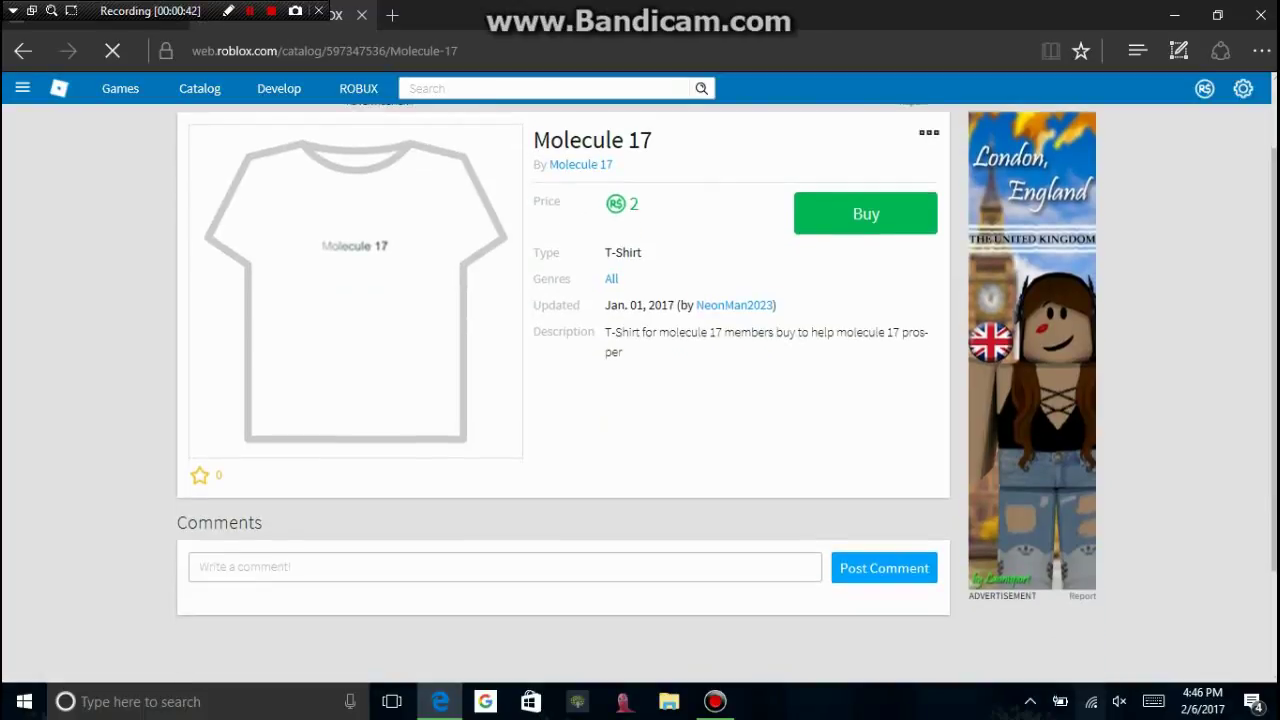
left_click(866, 213)
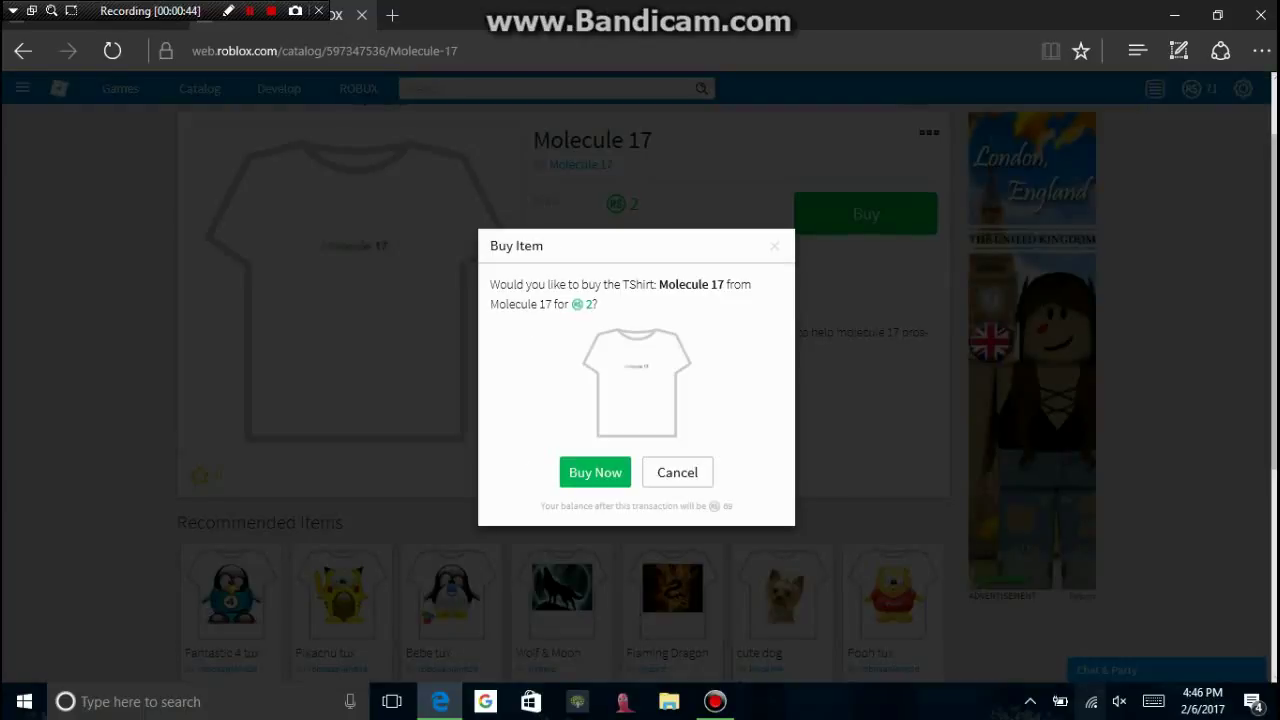
left_click(595, 472)
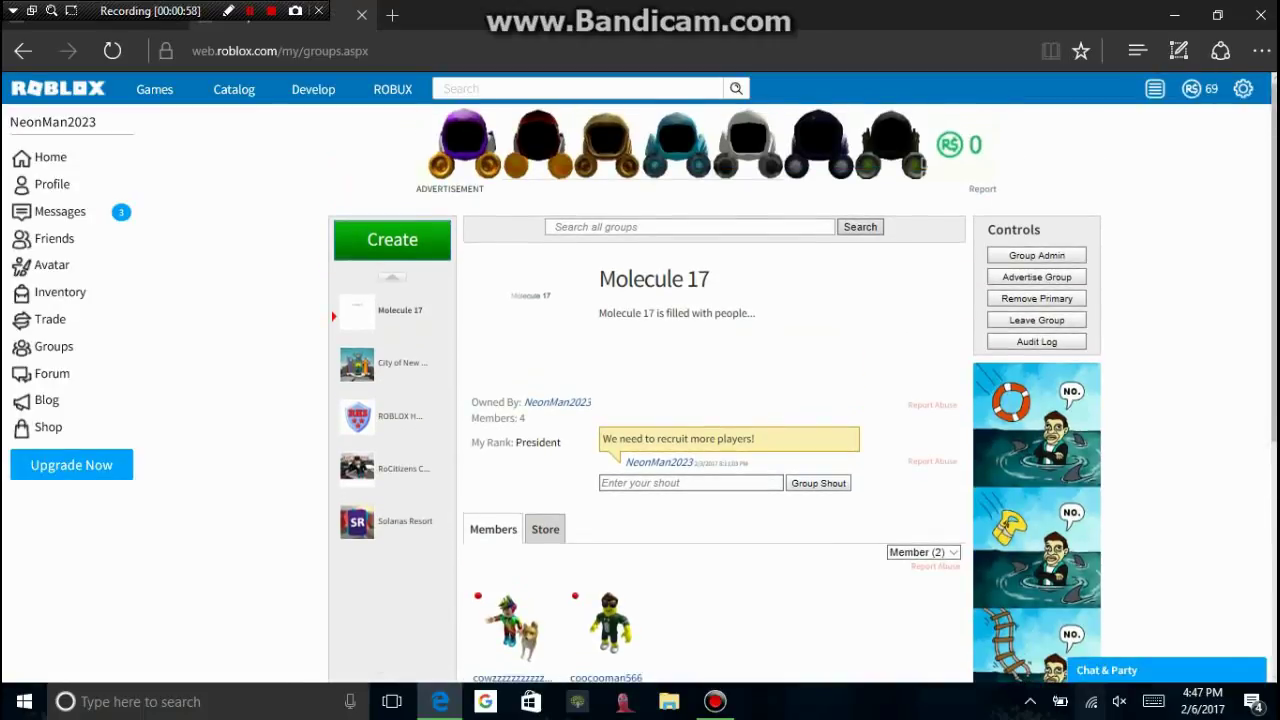
scroll(514, 600, "down", 2)
scroll(514, 600, "up", 2)
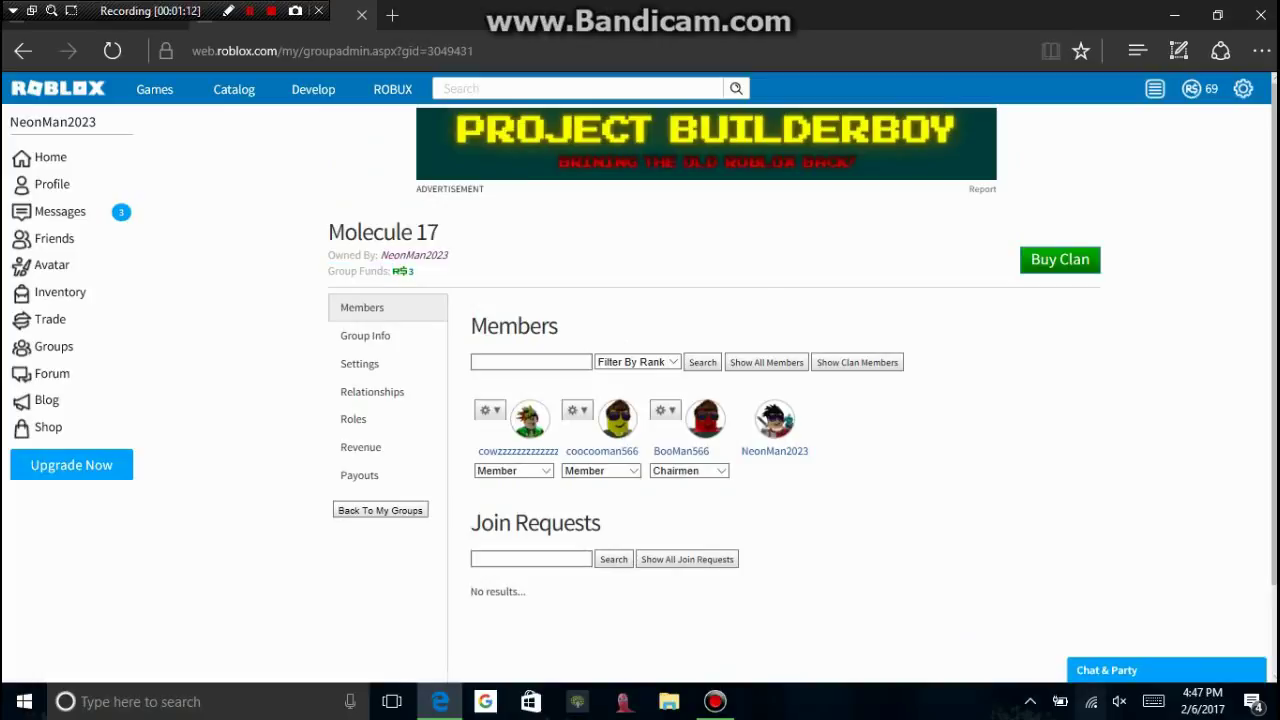
left_click(359, 475)
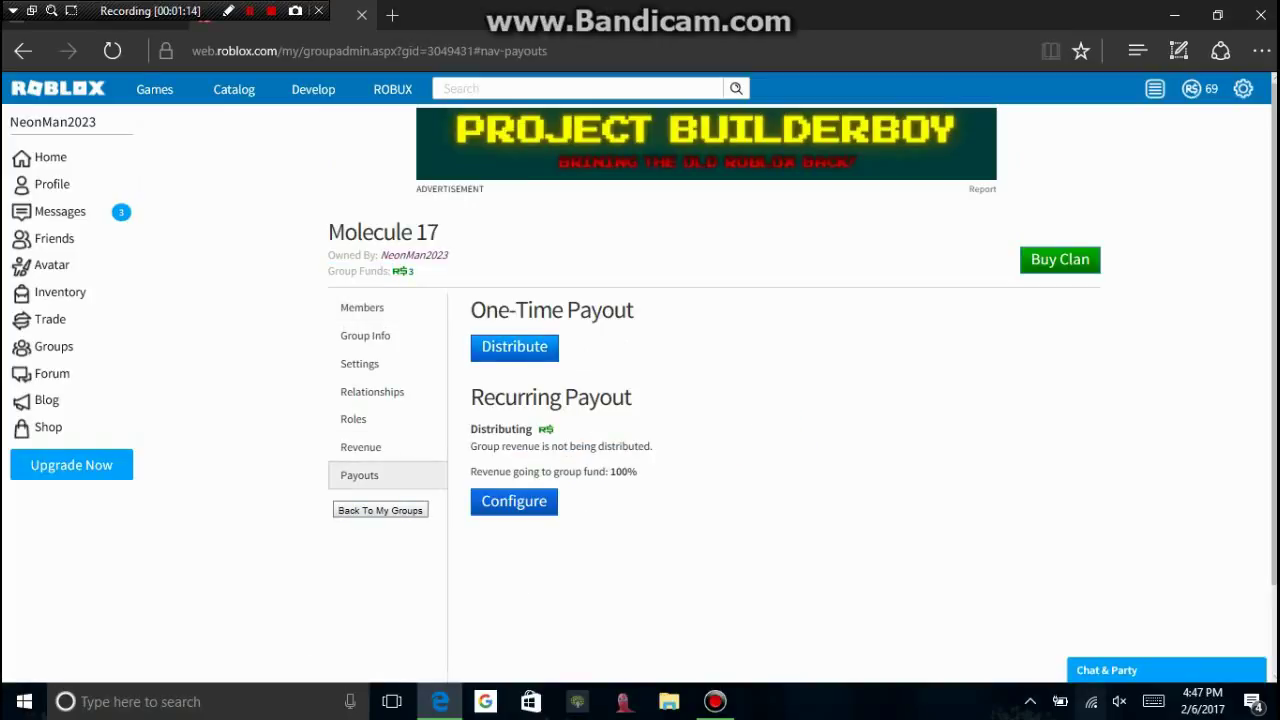
left_click(514, 346)
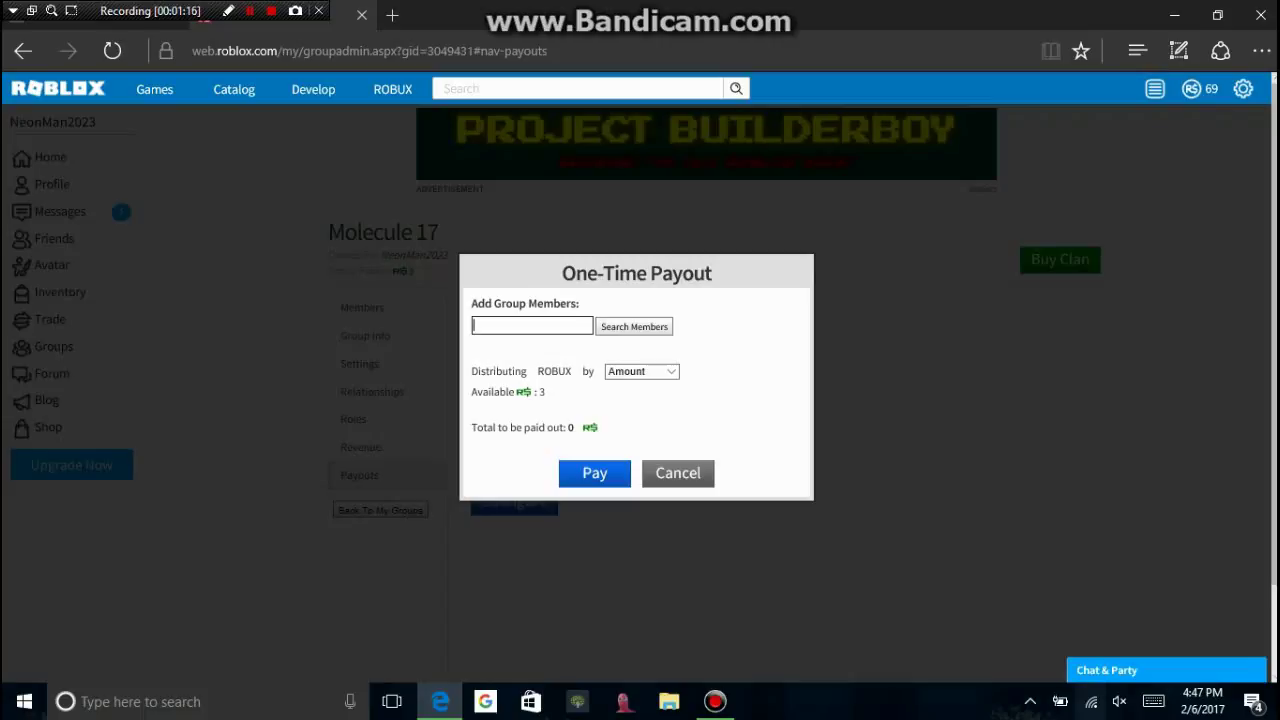
type("CooC")
type("oo")
type("Man56")
type("6")
key("Return")
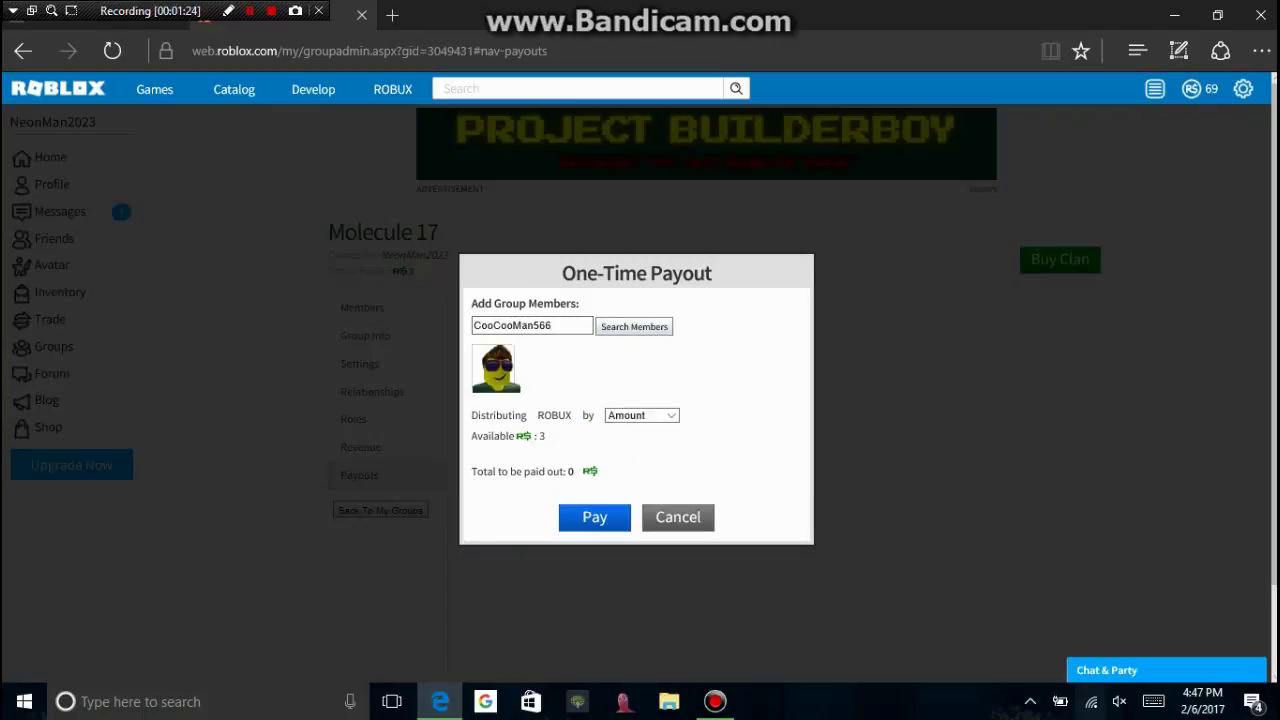
left_click(496, 368)
left_click(663, 433)
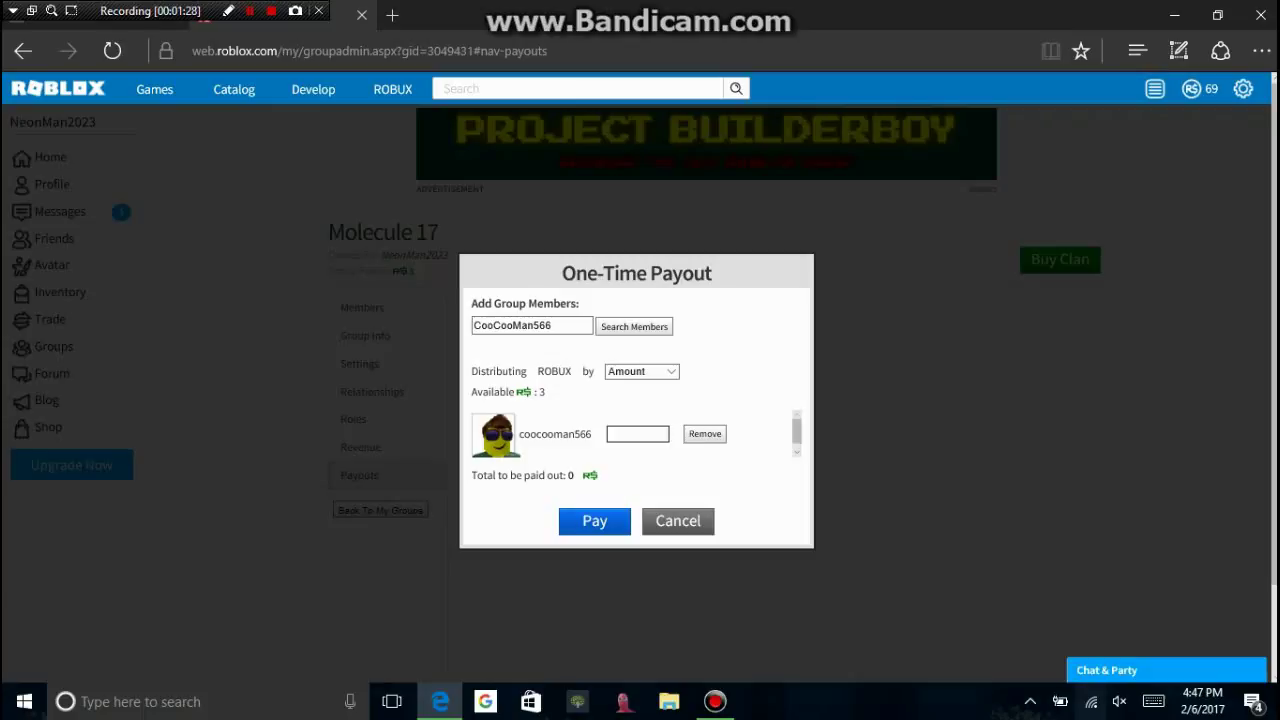
type("3")
left_click(594, 520)
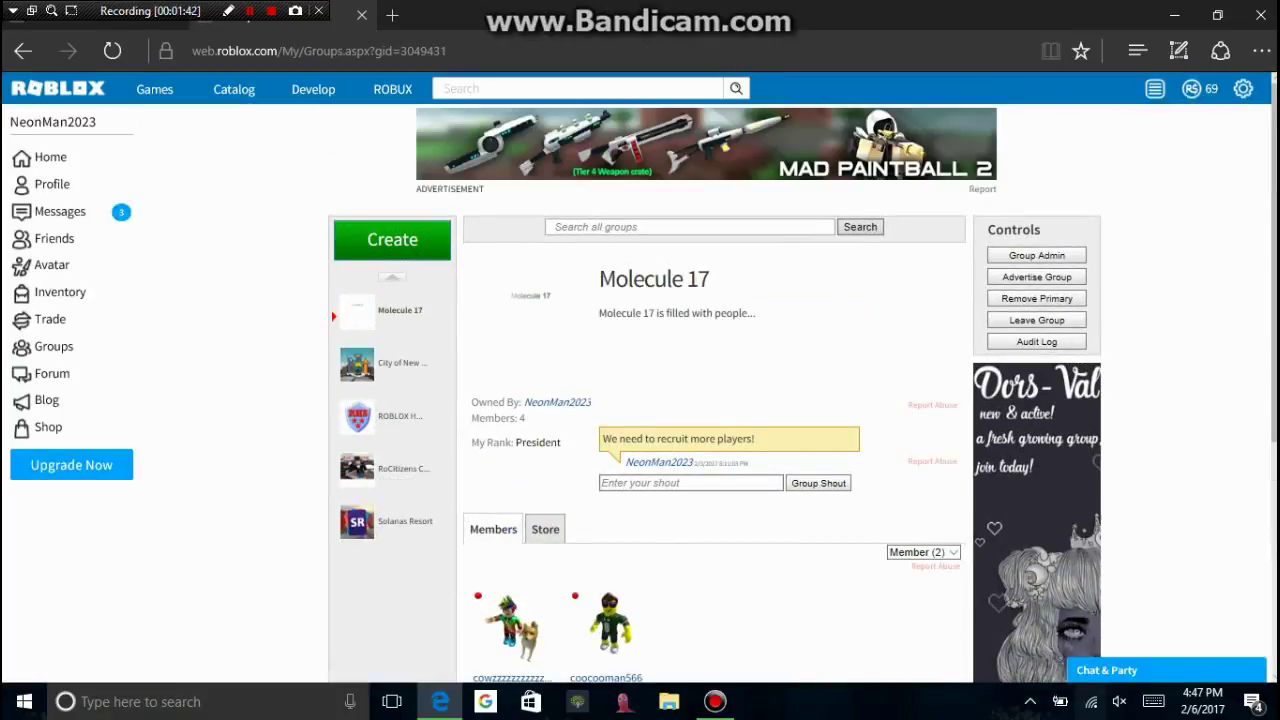
Step: Go to the Home page greeting NeonMan2023, with friends and recently played games
left_click(545, 529)
scroll(620, 520, "down", 3)
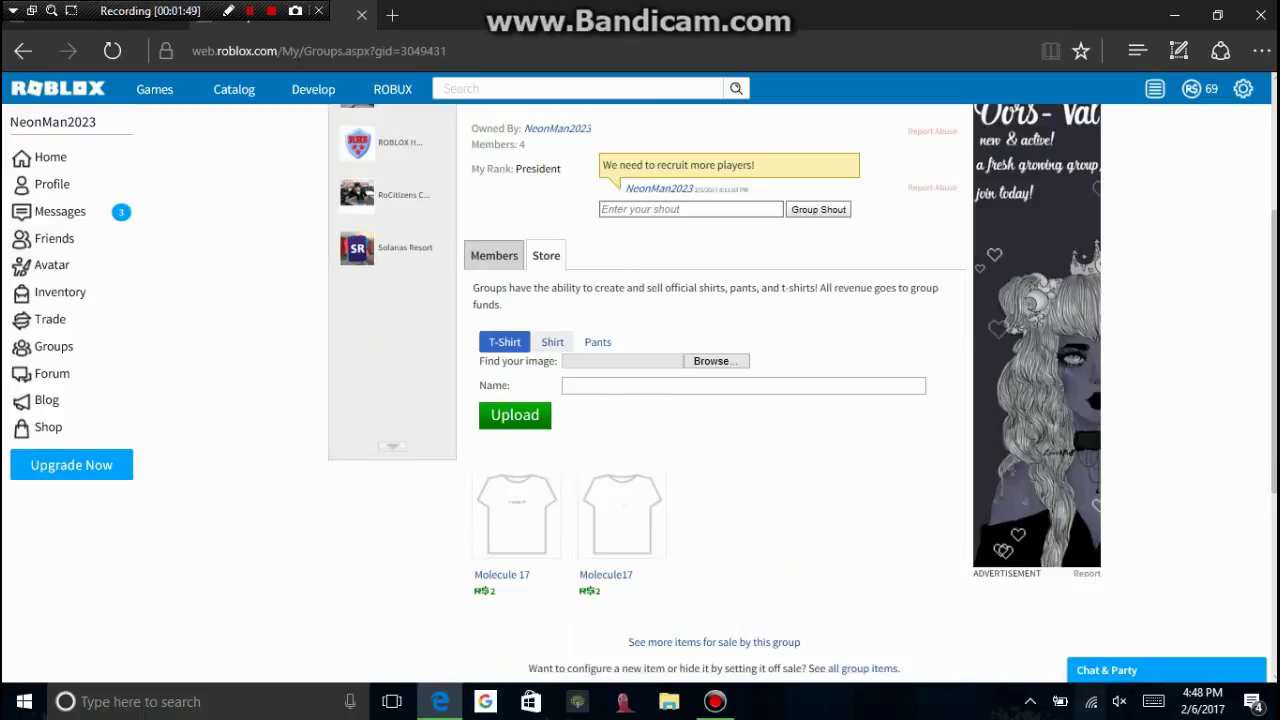
scroll(640, 400, "up", 3)
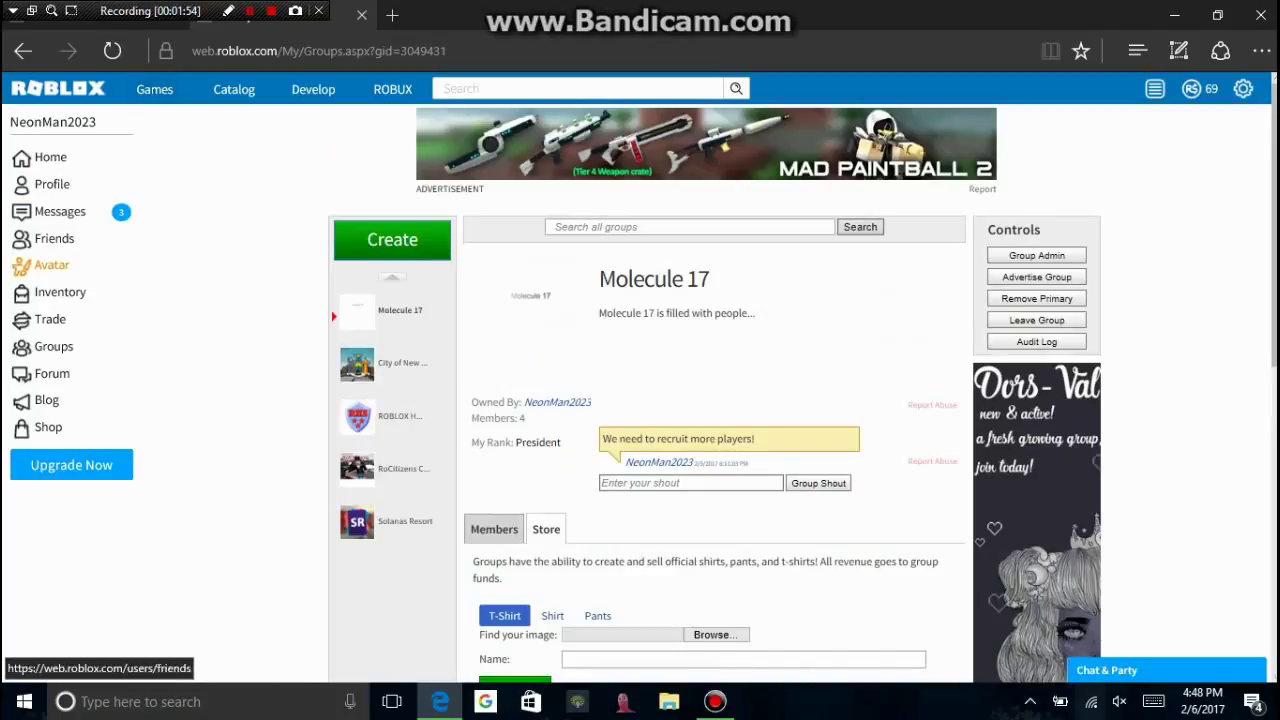
left_click(50, 184)
scroll(640, 400, "down", 1)
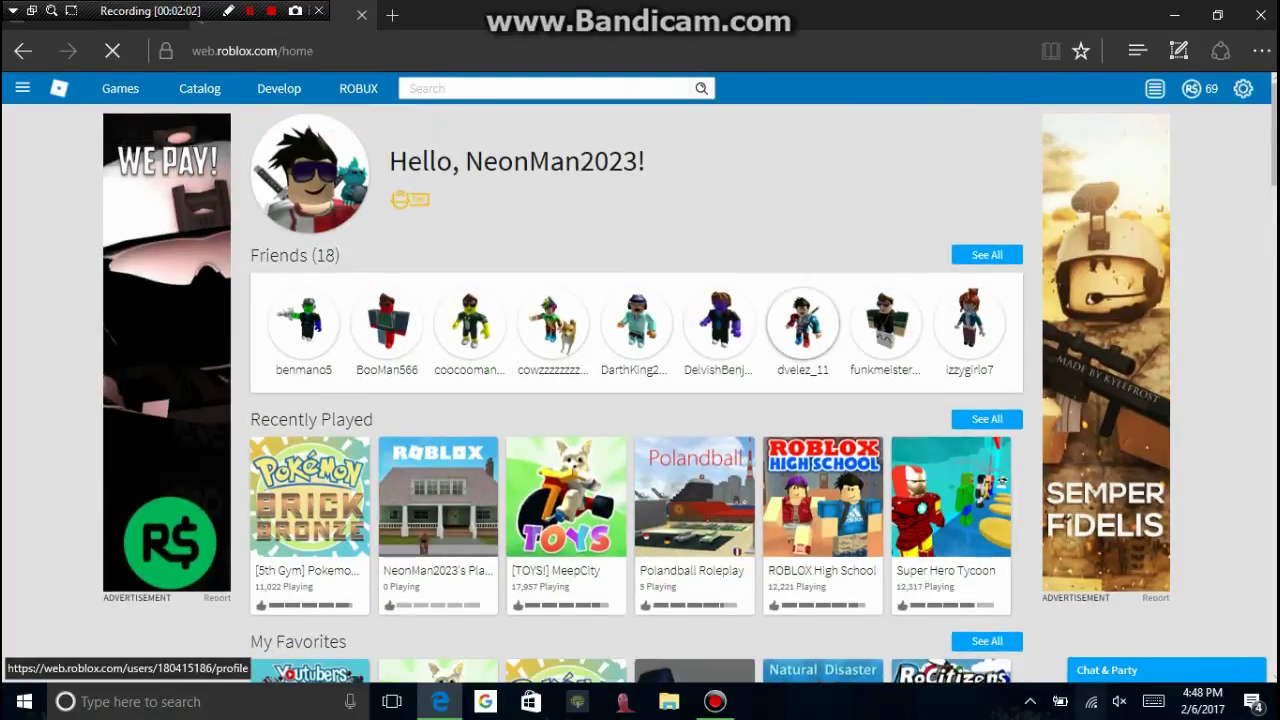
left_click(803, 322)
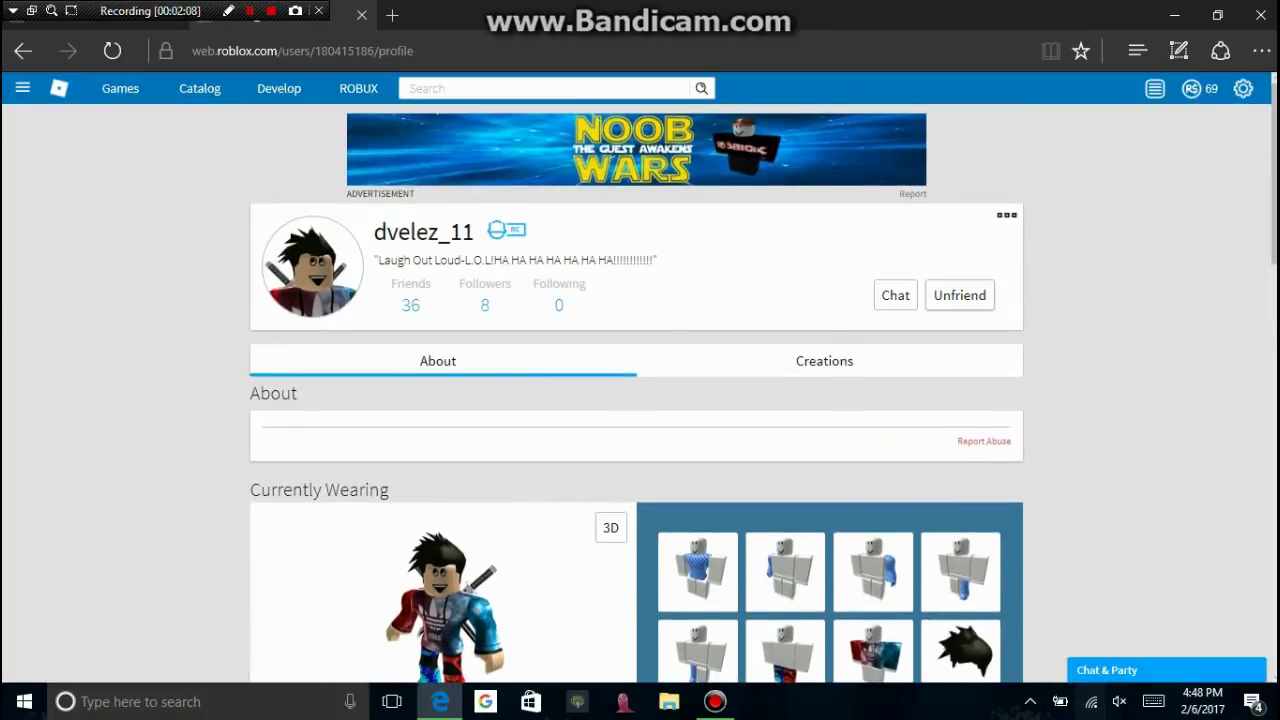
left_click(1007, 215)
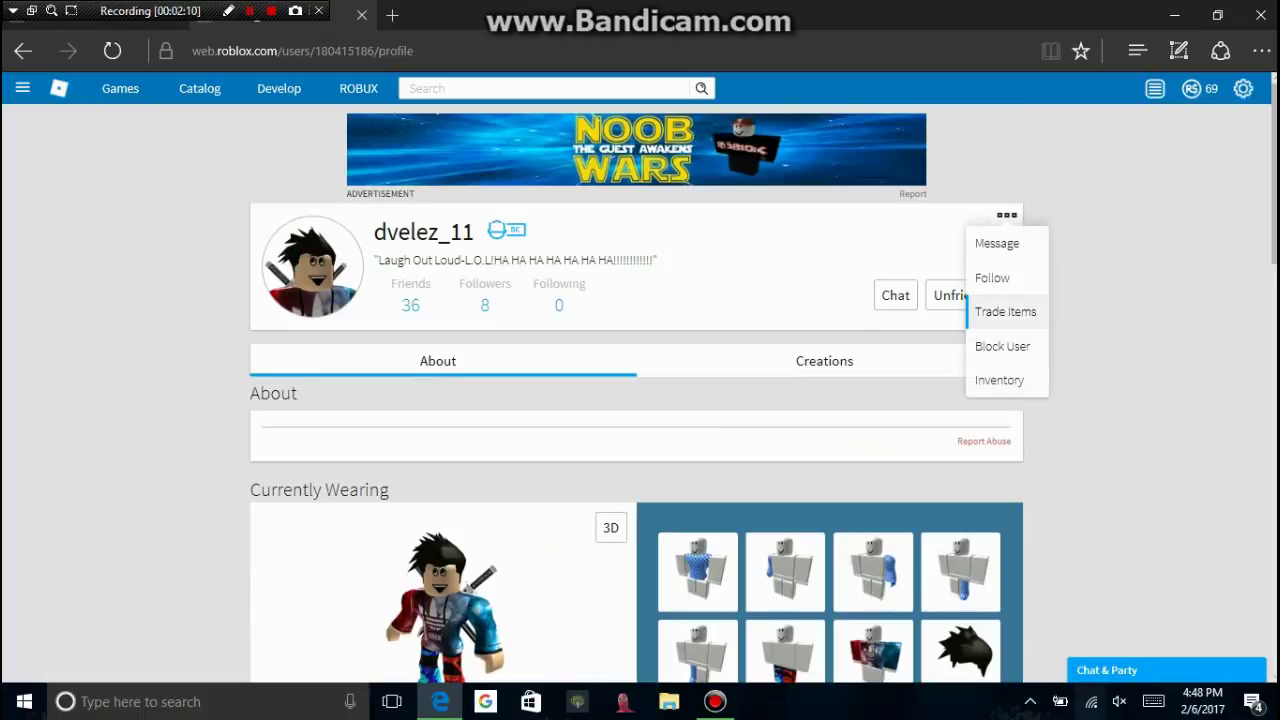
left_click(1005, 311)
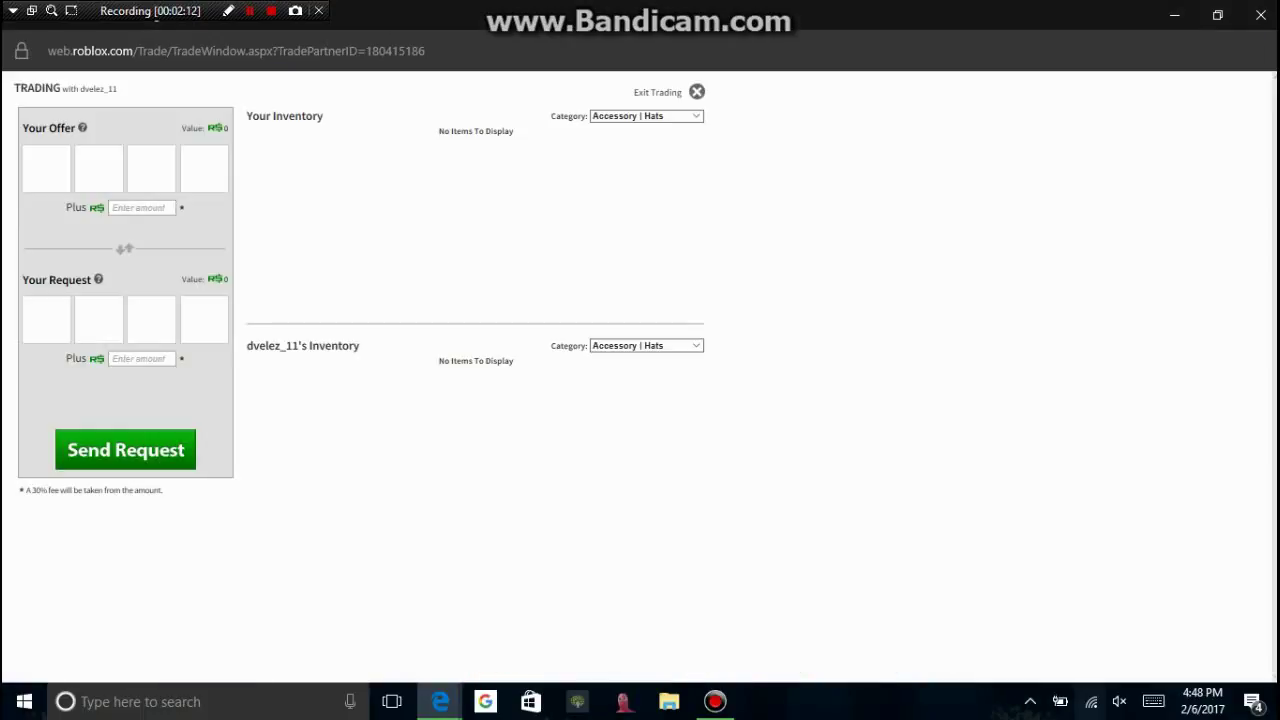
left_click(142, 207)
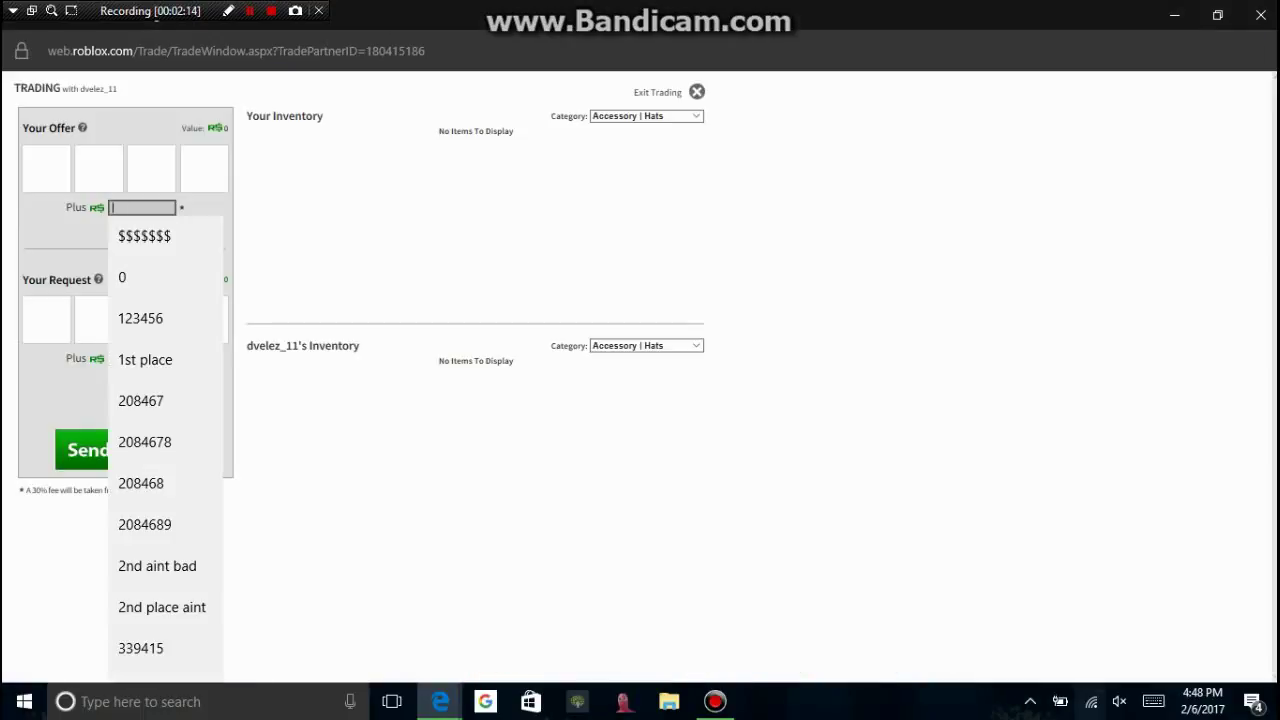
type("60")
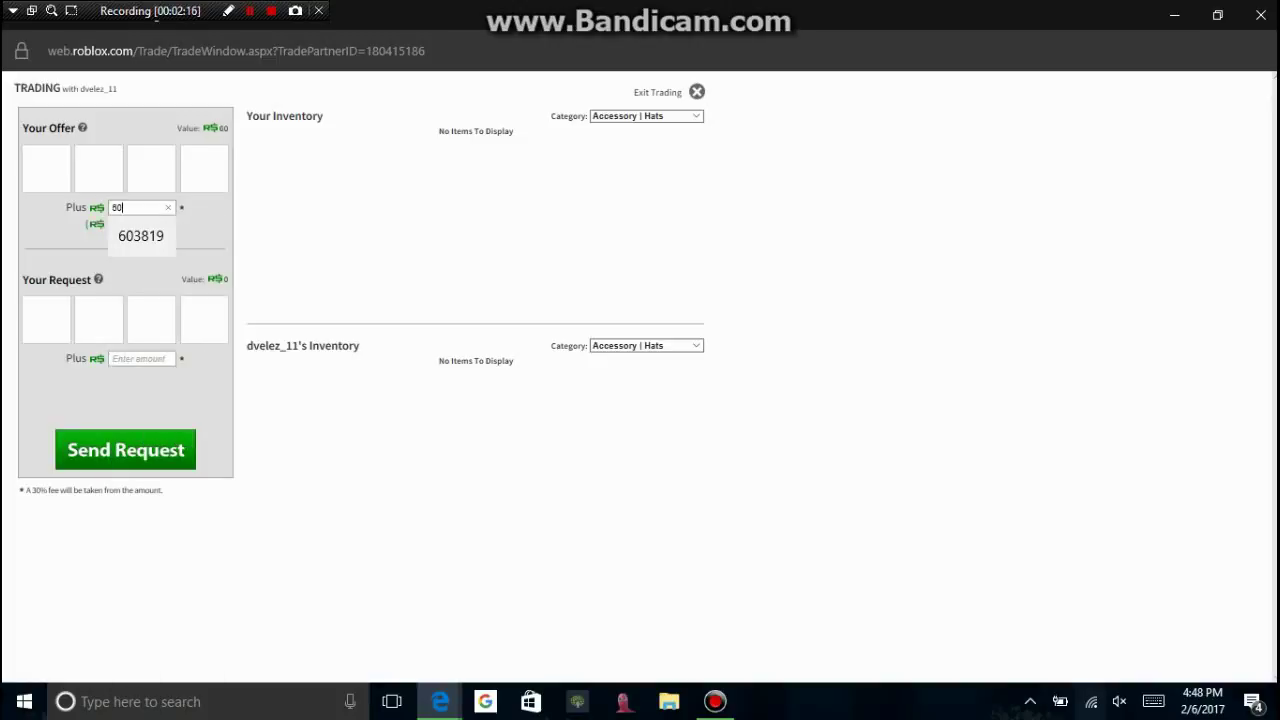
key("Tab")
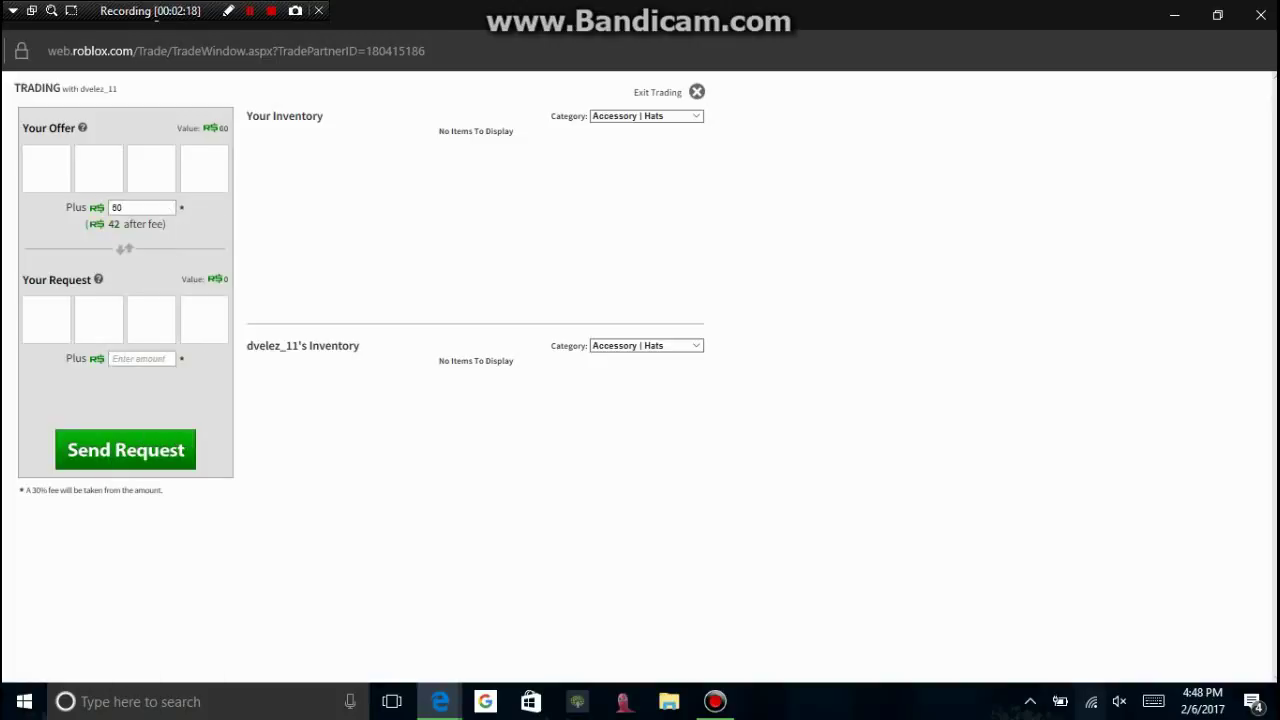
Step: Submit the trade offer and confirm ending the trading session
left_click(697, 92)
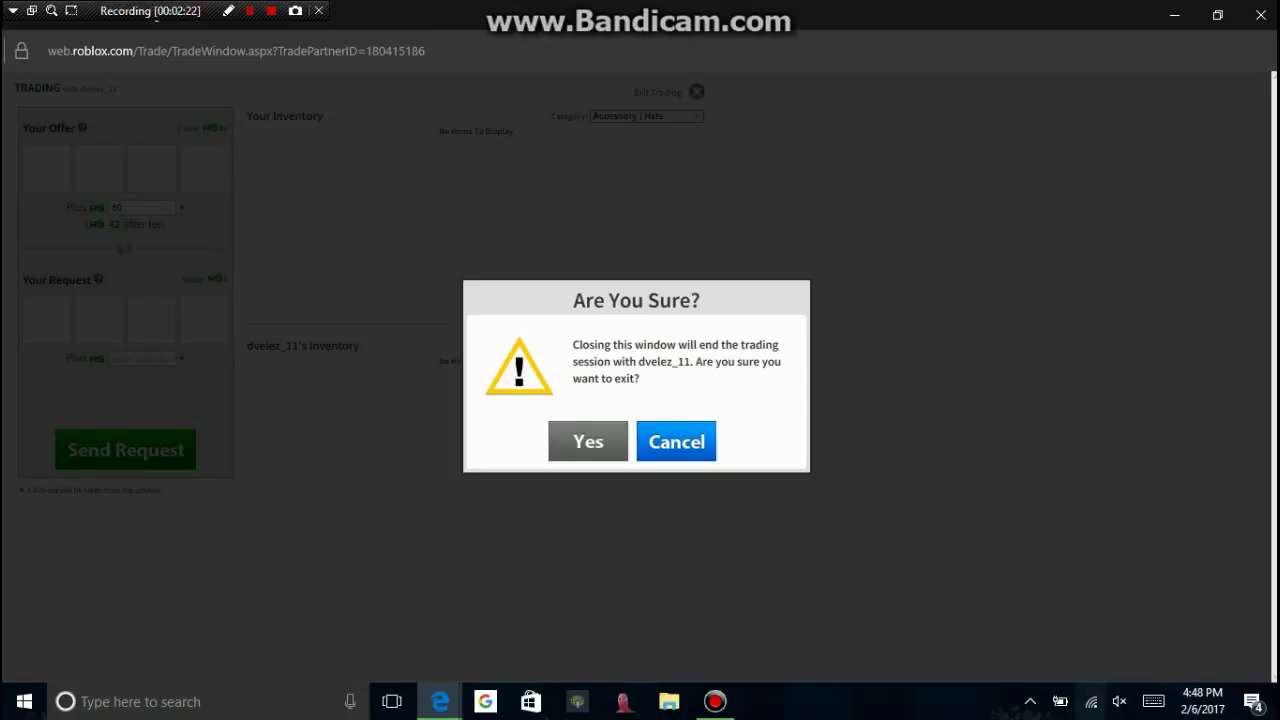
left_click(588, 441)
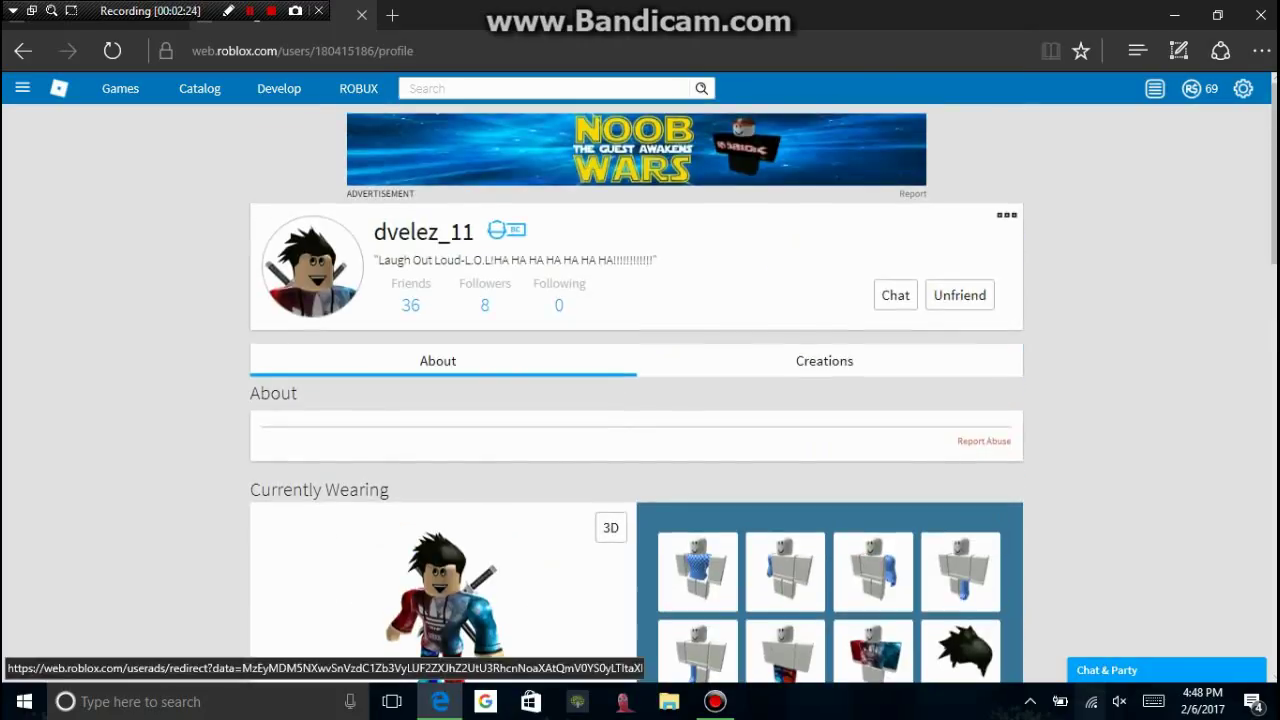
scroll(640, 400, "down", 4)
scroll(640, 400, "up", 4)
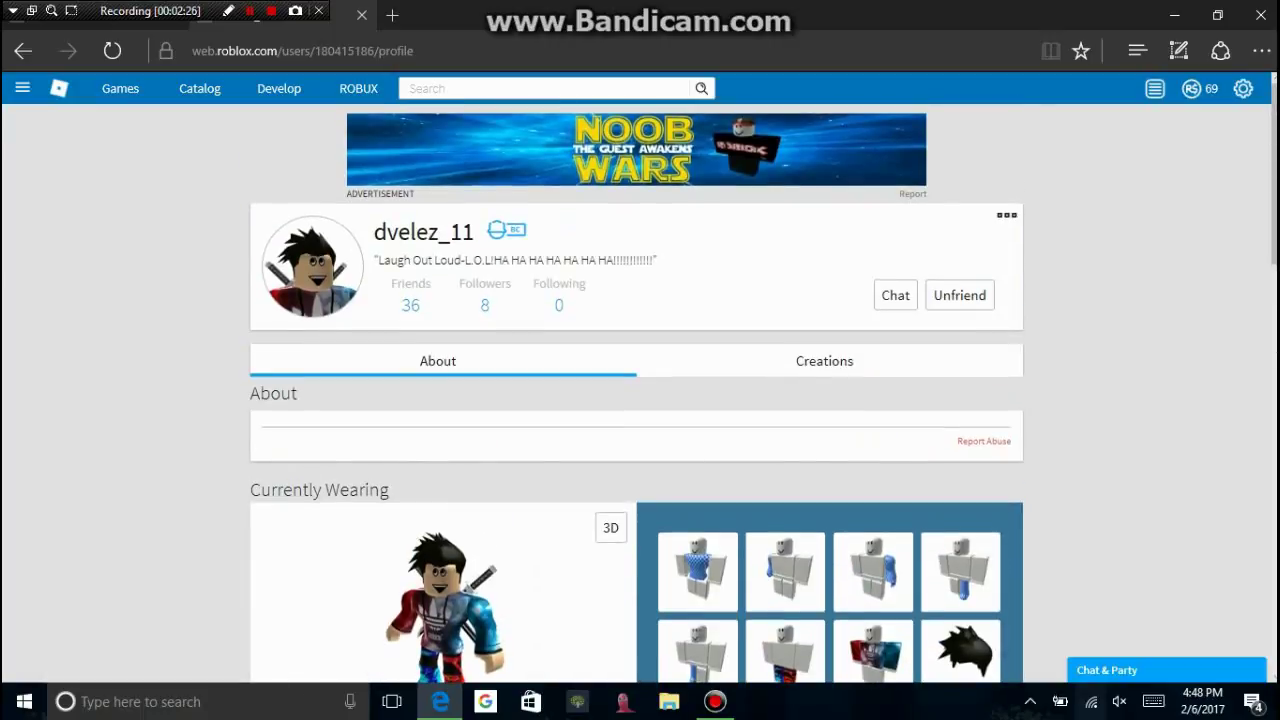
Step: Return to the Roblox home page and browse the recently played games
left_click(22, 88)
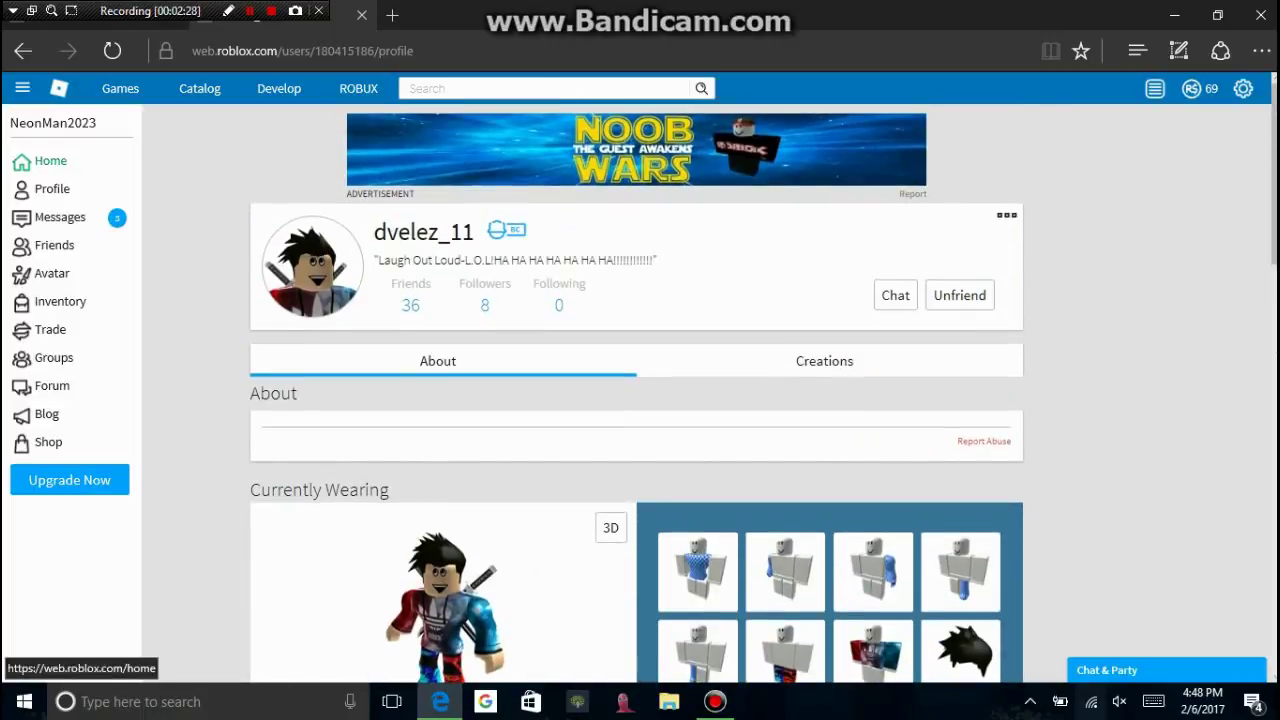
left_click(22, 162)
scroll(165, 300, "down", 3)
scroll(165, 300, "down", 3)
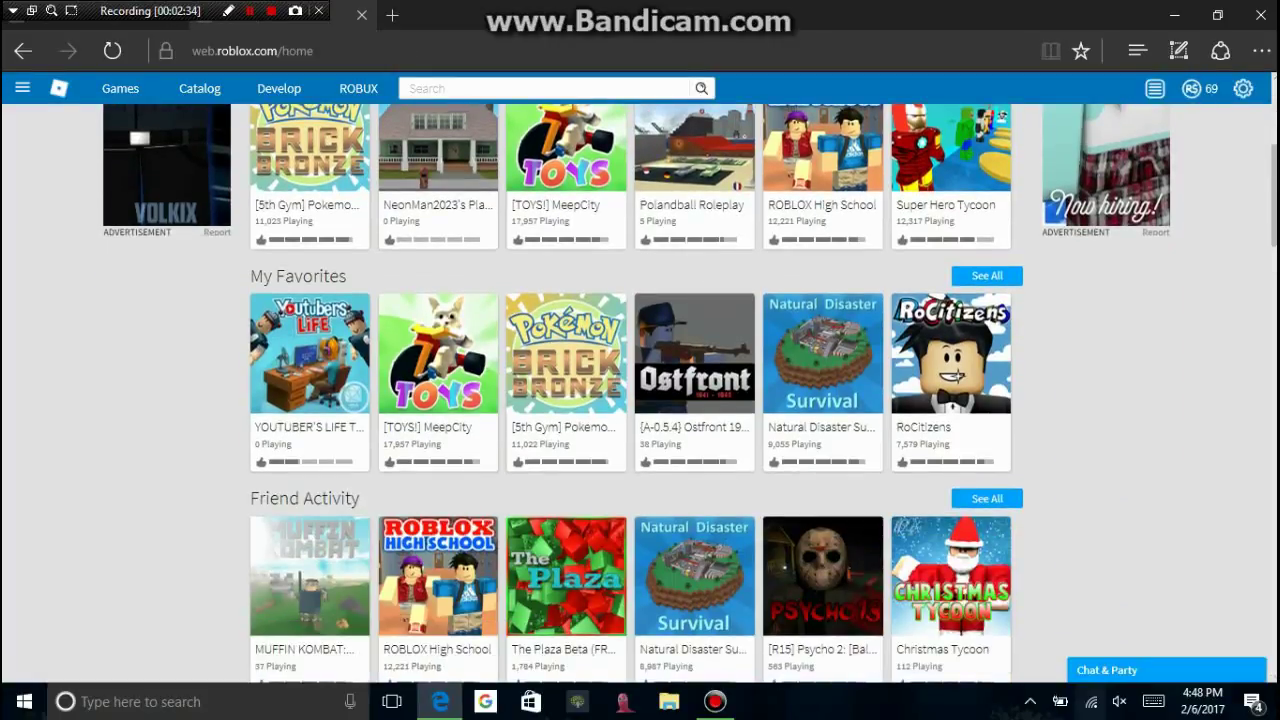
scroll(640, 400, "down", 1)
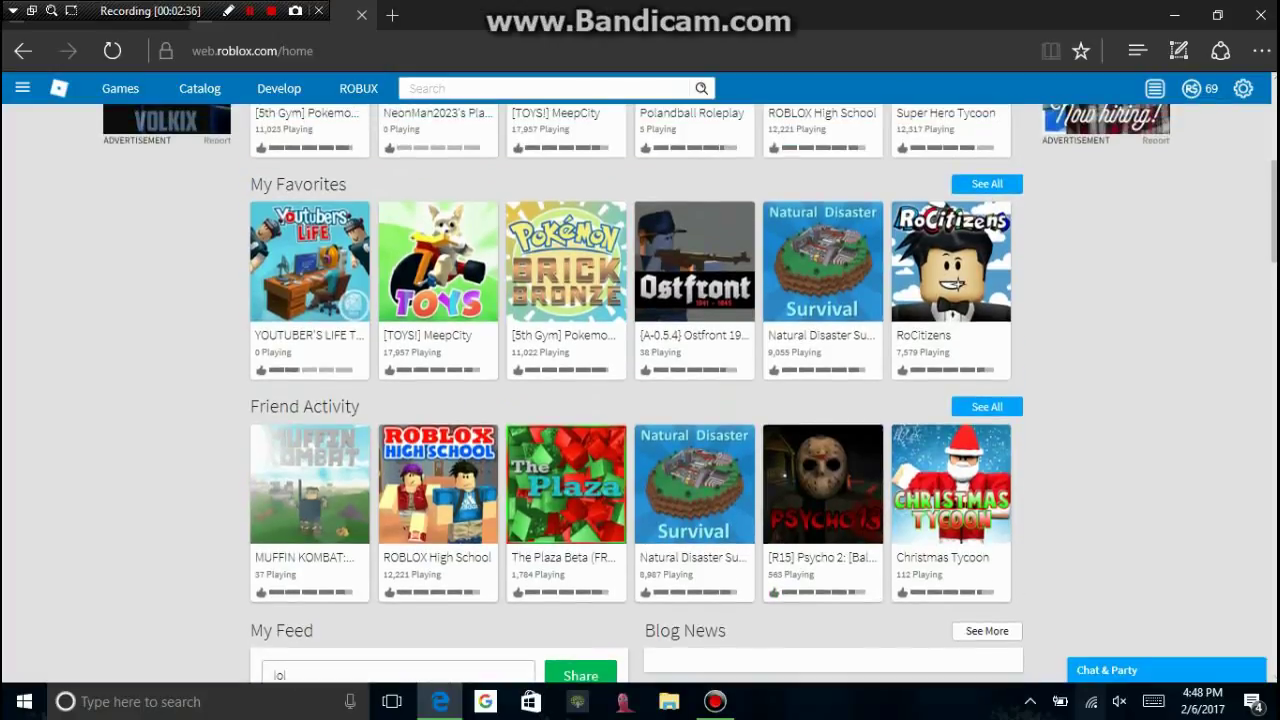
scroll(640, 400, "up", 3)
Step: Open your place's store and its 10-Robux "Access to Vip Room!" game pass
left_click(438, 222)
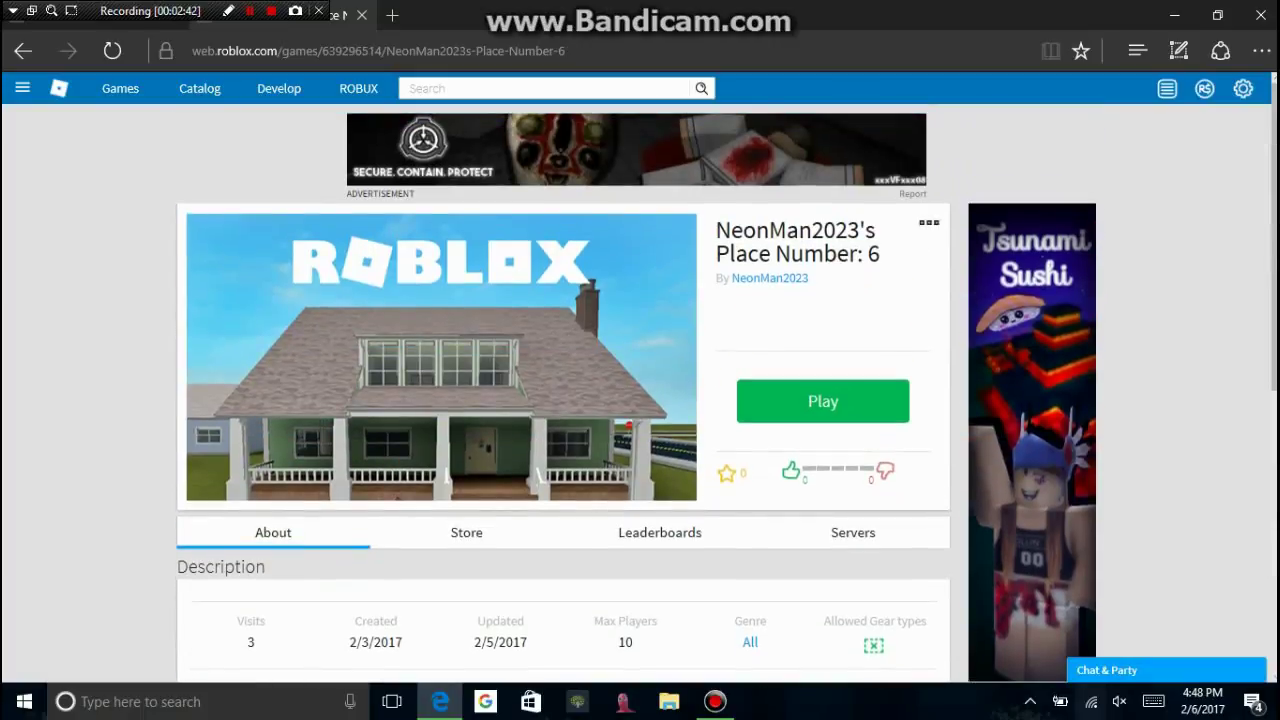
left_click(466, 532)
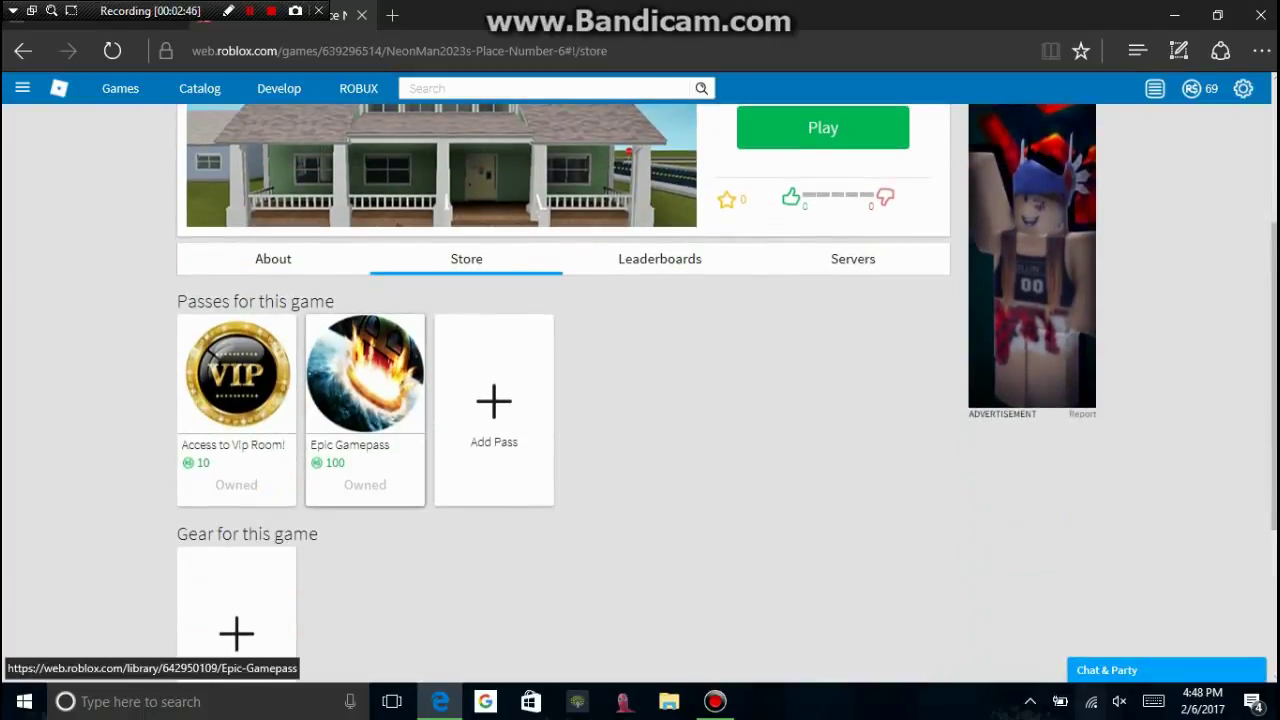
left_click(236, 375)
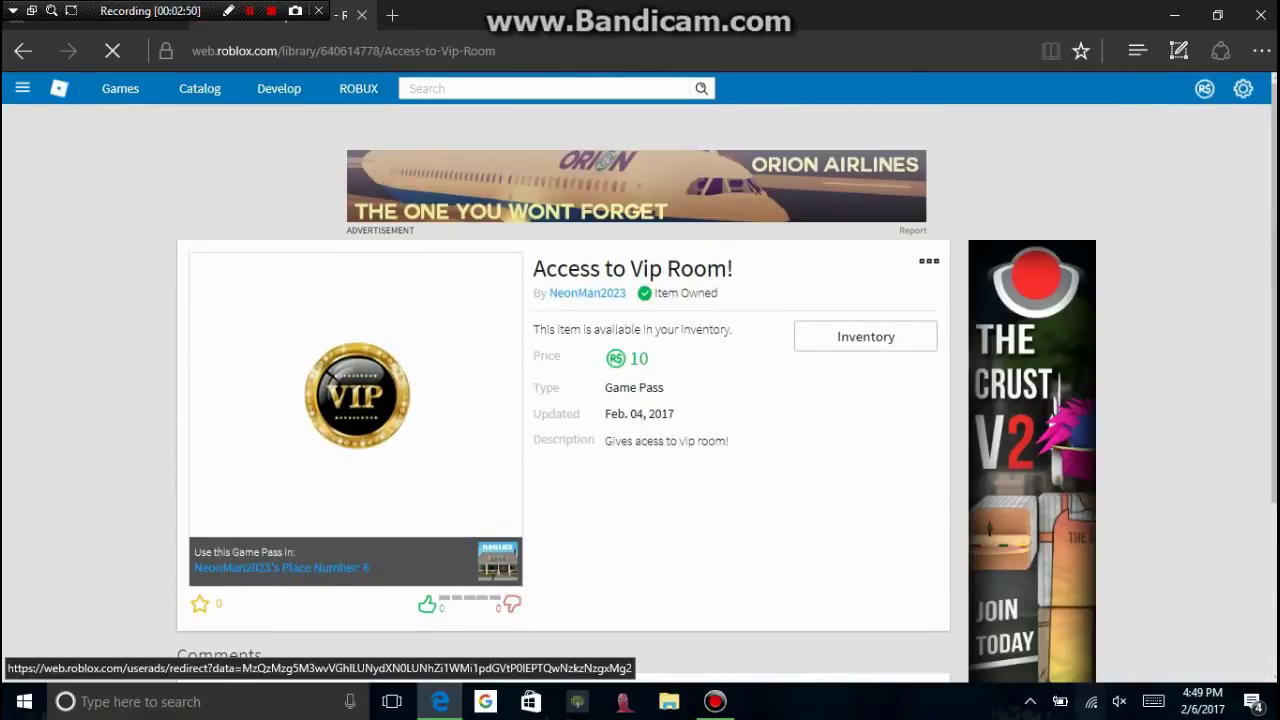
Step: Delete "Access to Vip Room!" from inventory, leaving it purchasable again for 10 Robux
left_click(929, 224)
left_click(913, 258)
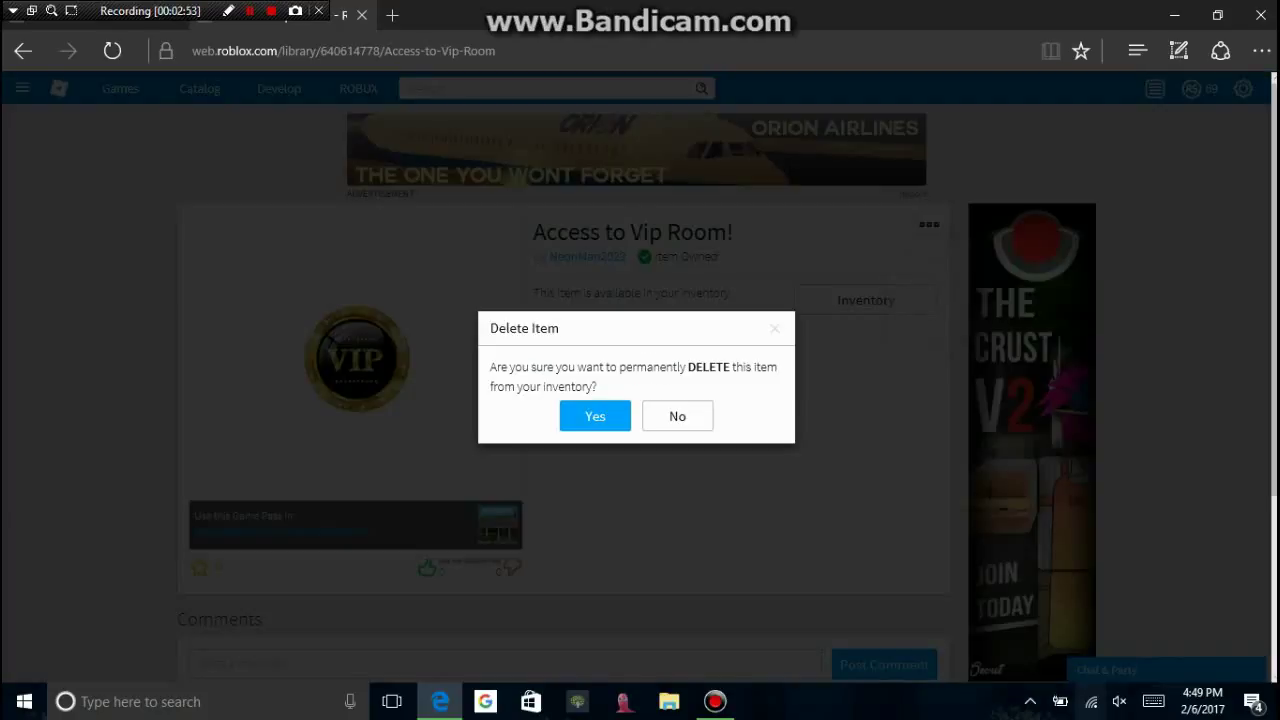
left_click(595, 416)
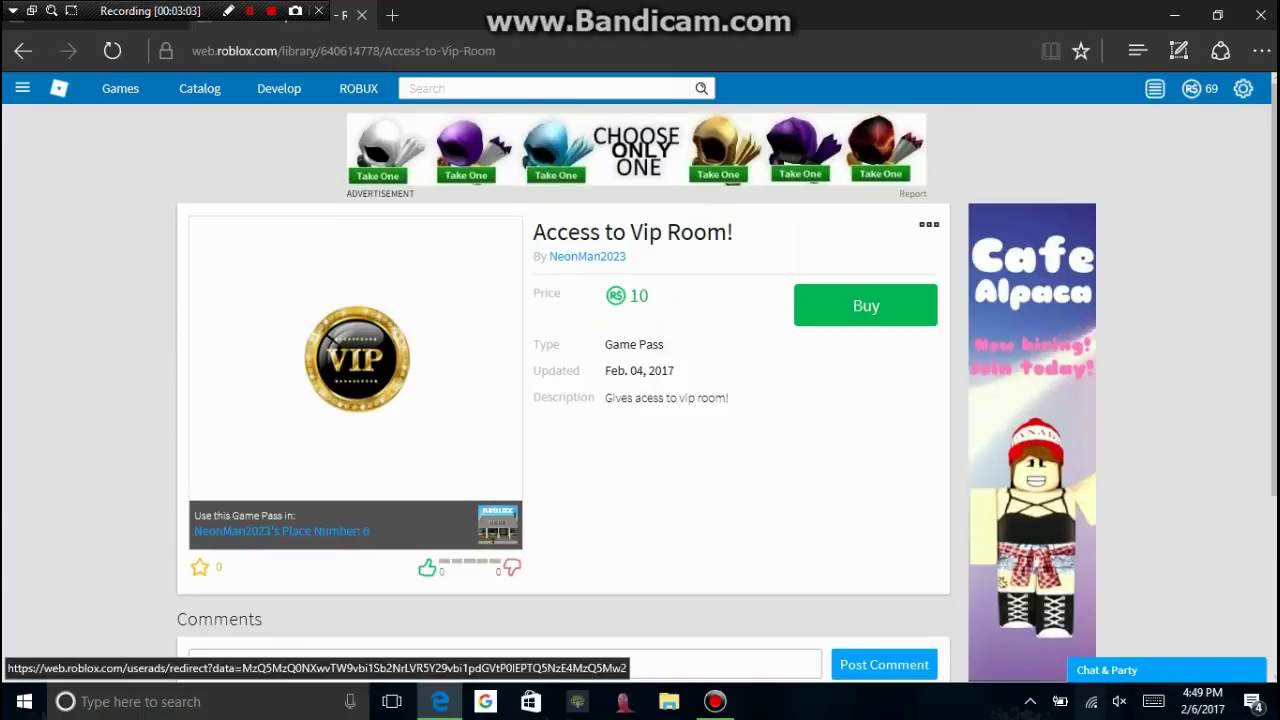
left_click(929, 224)
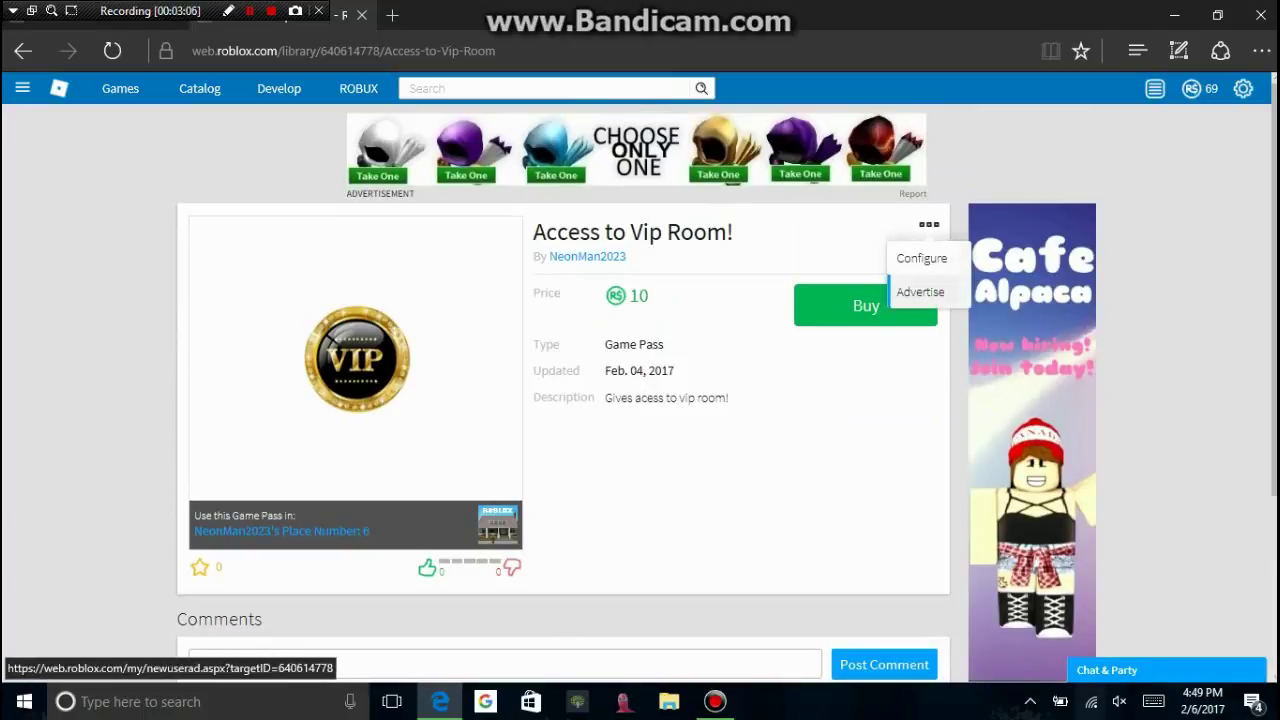
left_click(929, 224)
scroll(640, 390, "down", 3)
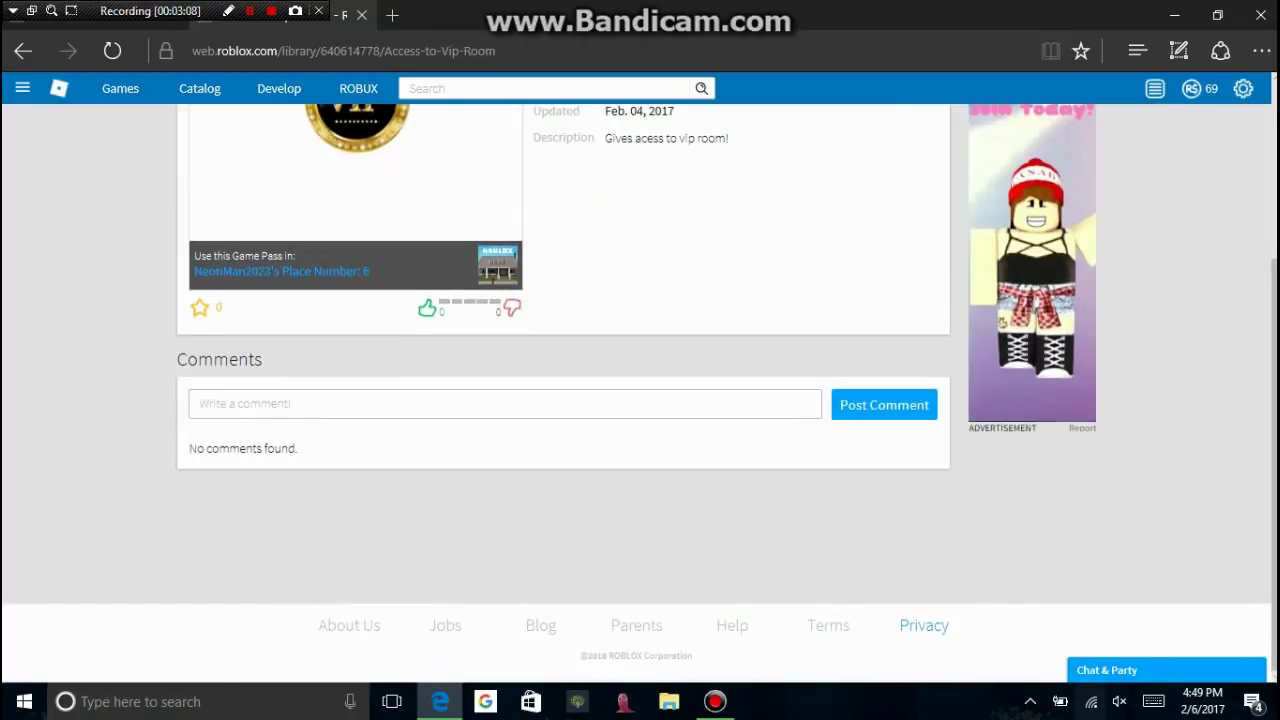
scroll(640, 390, "up", 3)
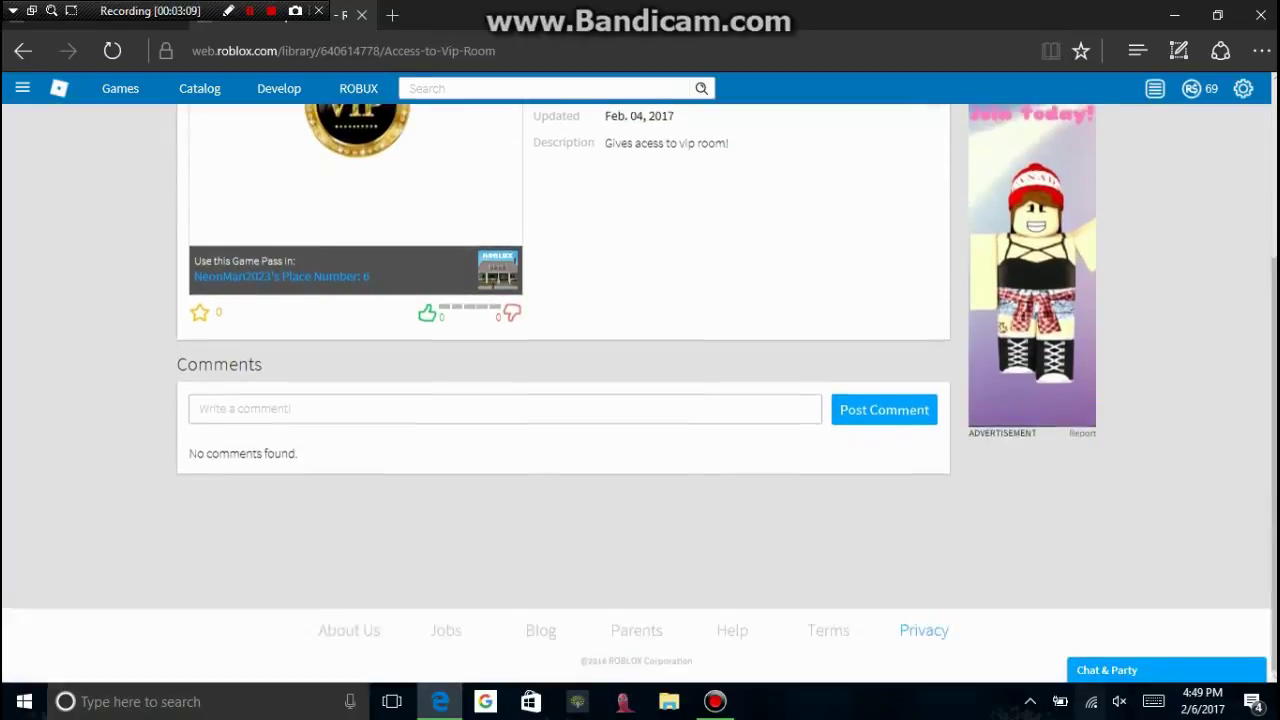
scroll(640, 400, "up", 3)
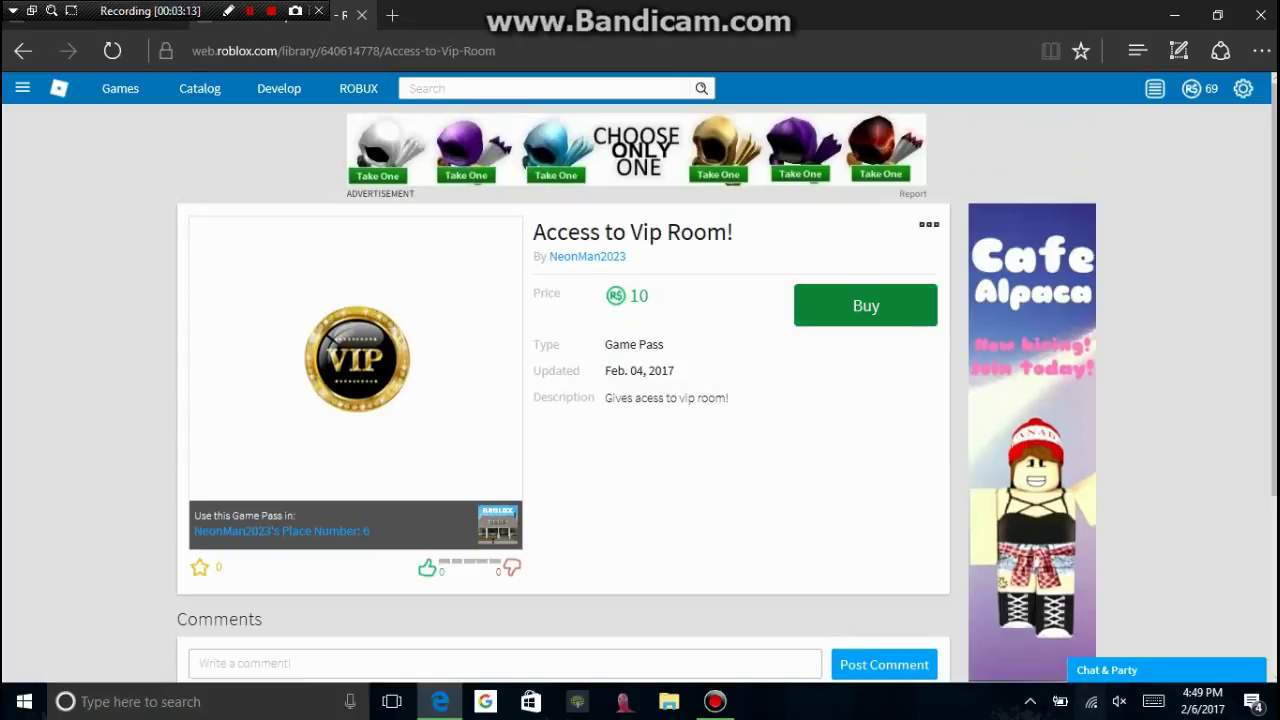
left_click(866, 305)
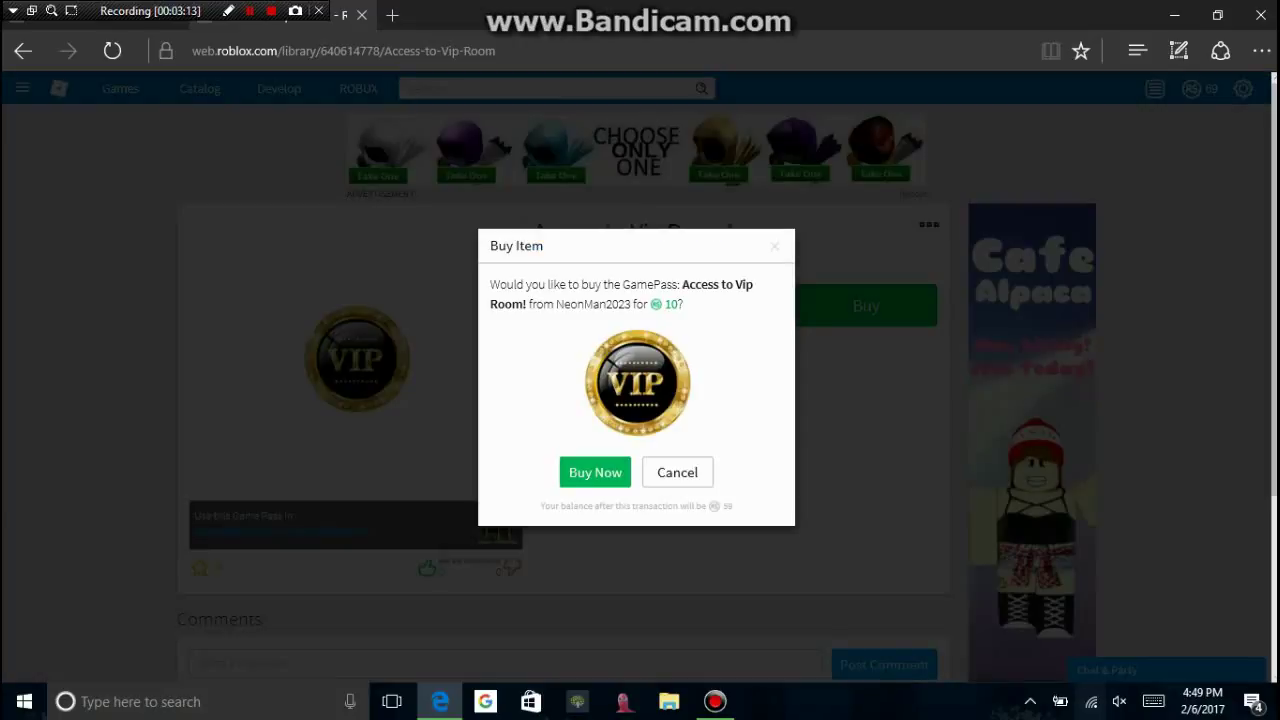
left_click(674, 469)
scroll(640, 400, "down", 3)
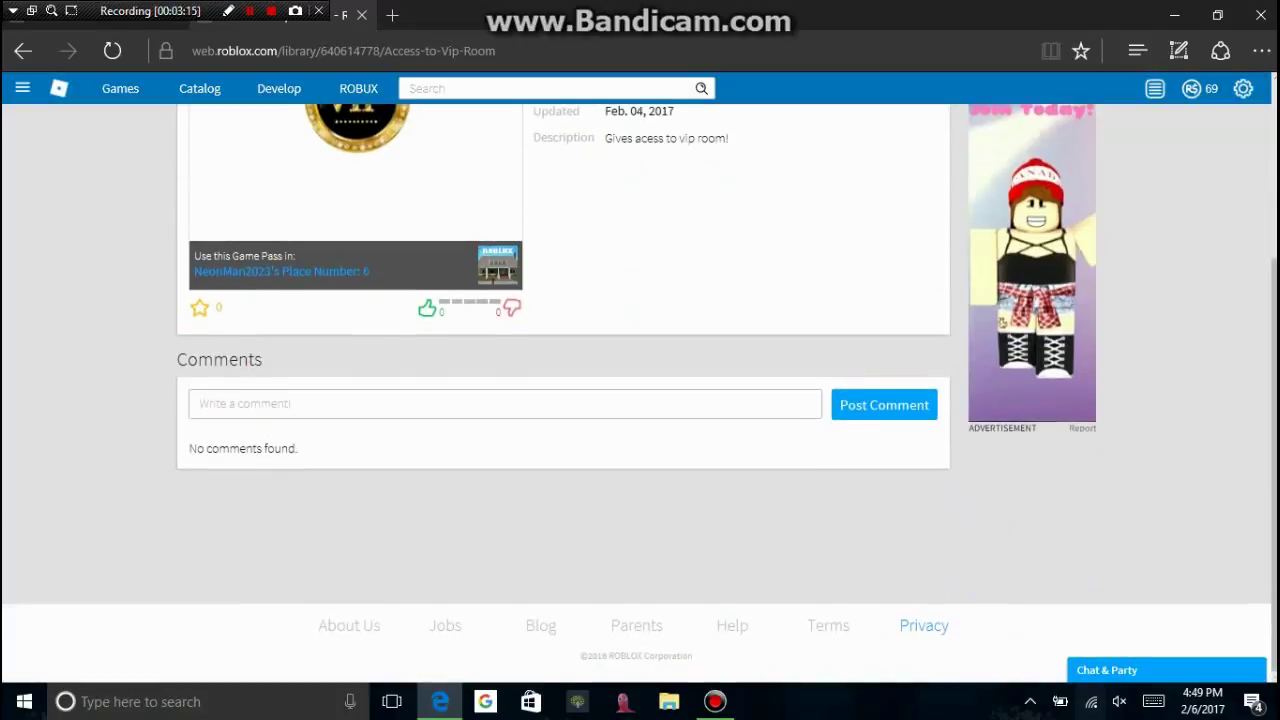
scroll(640, 400, "up", 1)
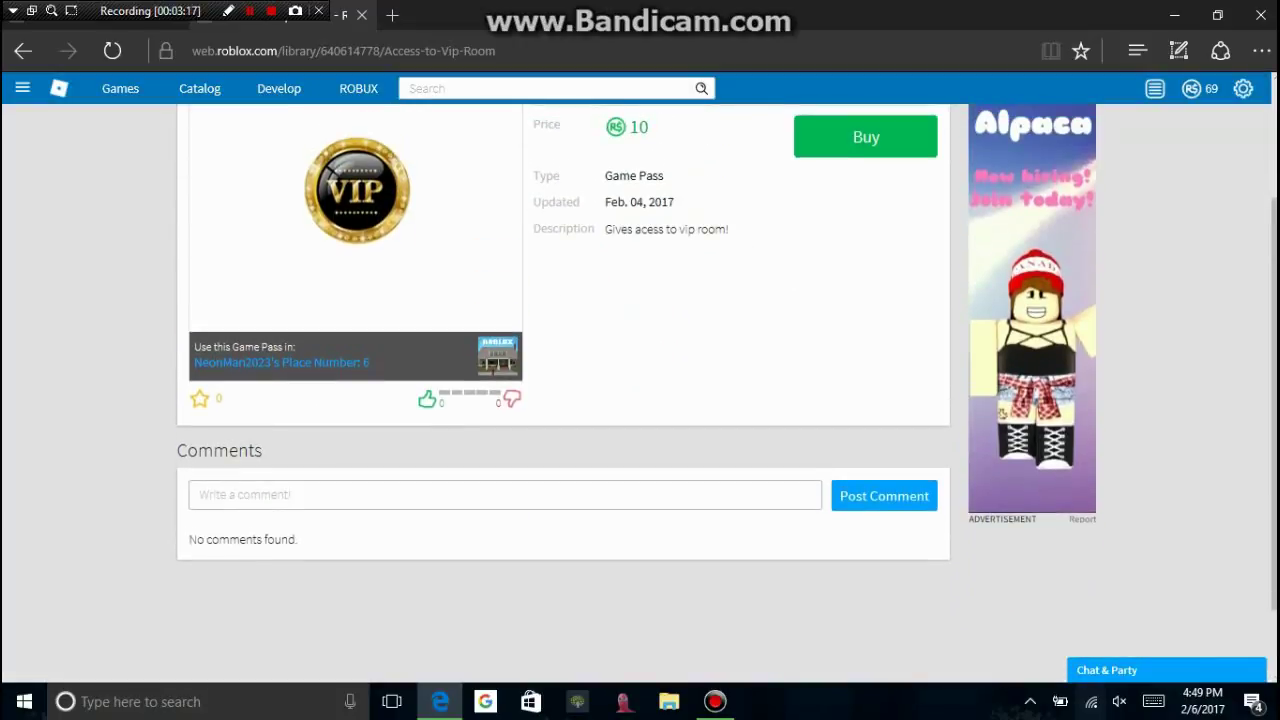
scroll(640, 400, "up", 2)
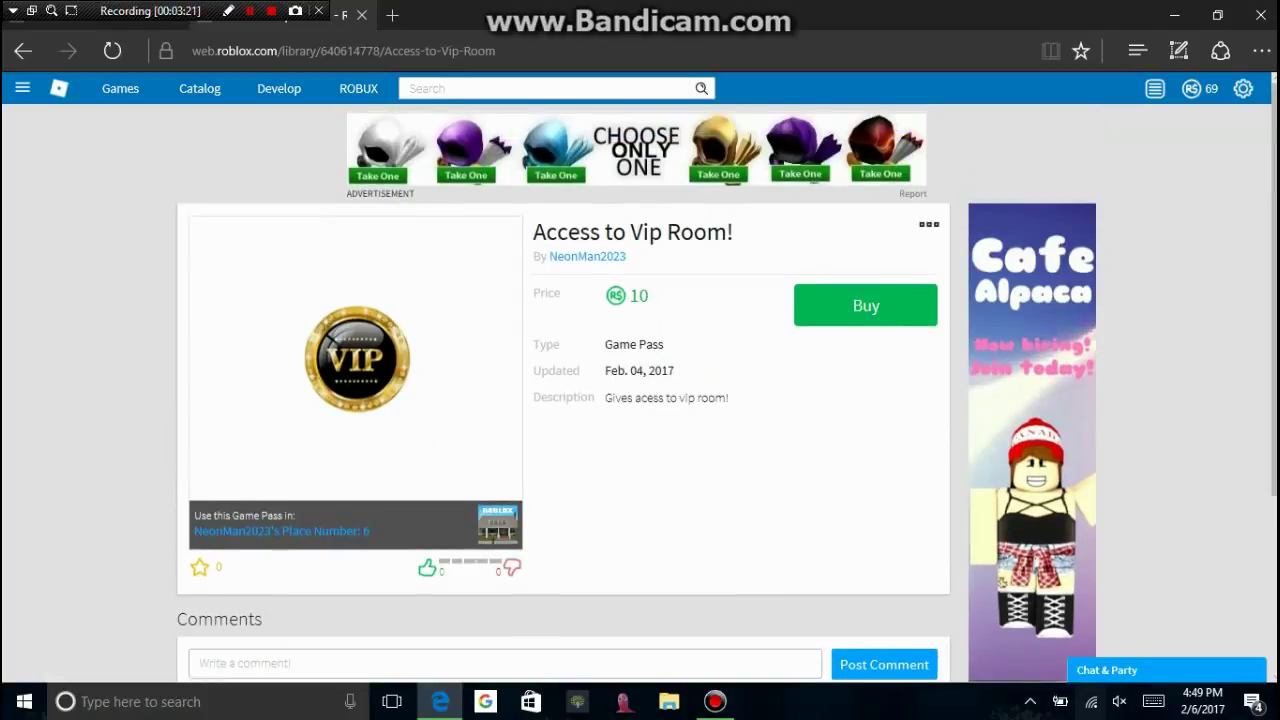
double_click(638, 296)
left_click(638, 296)
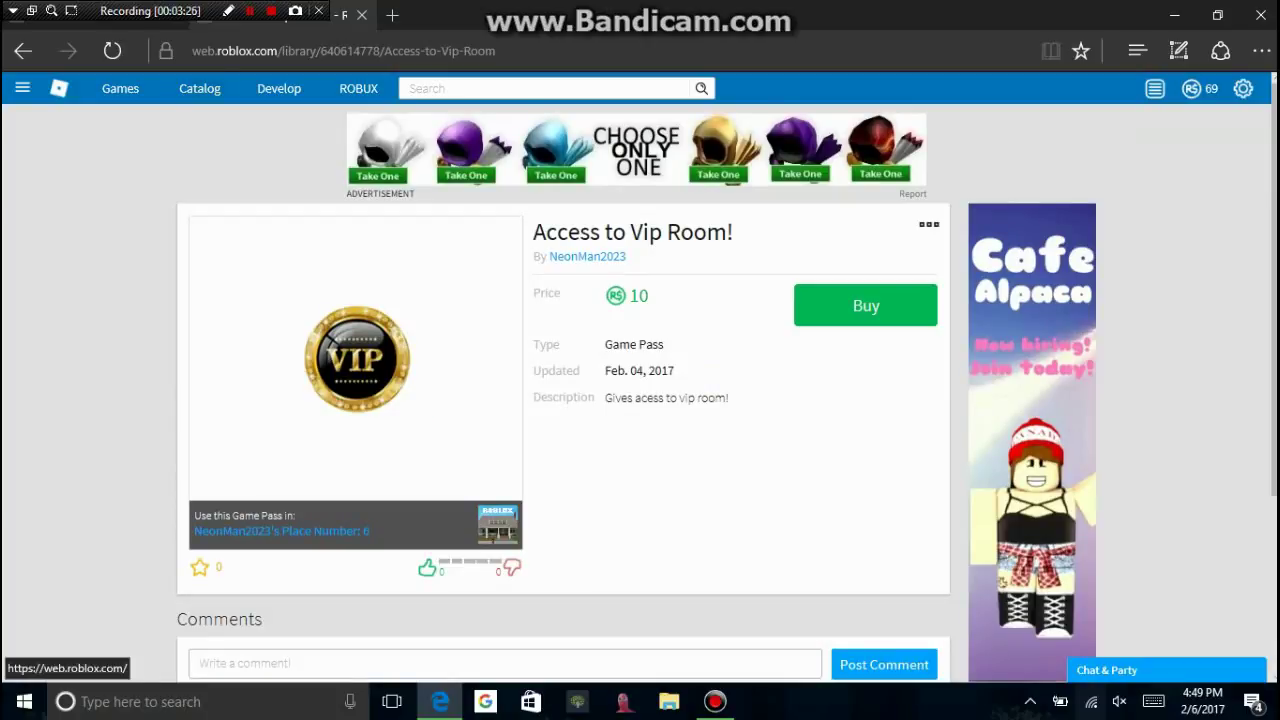
scroll(640, 390, "down", 3)
scroll(640, 390, "up", 3)
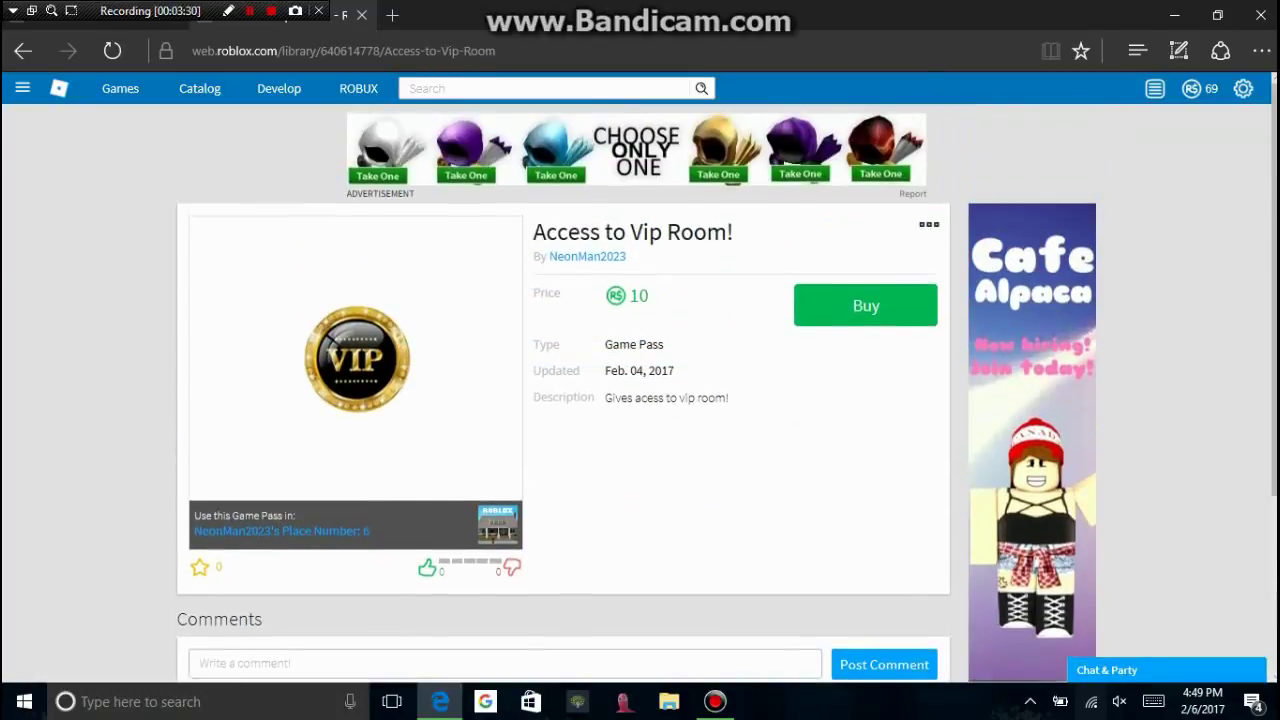
scroll(640, 390, "down", 1)
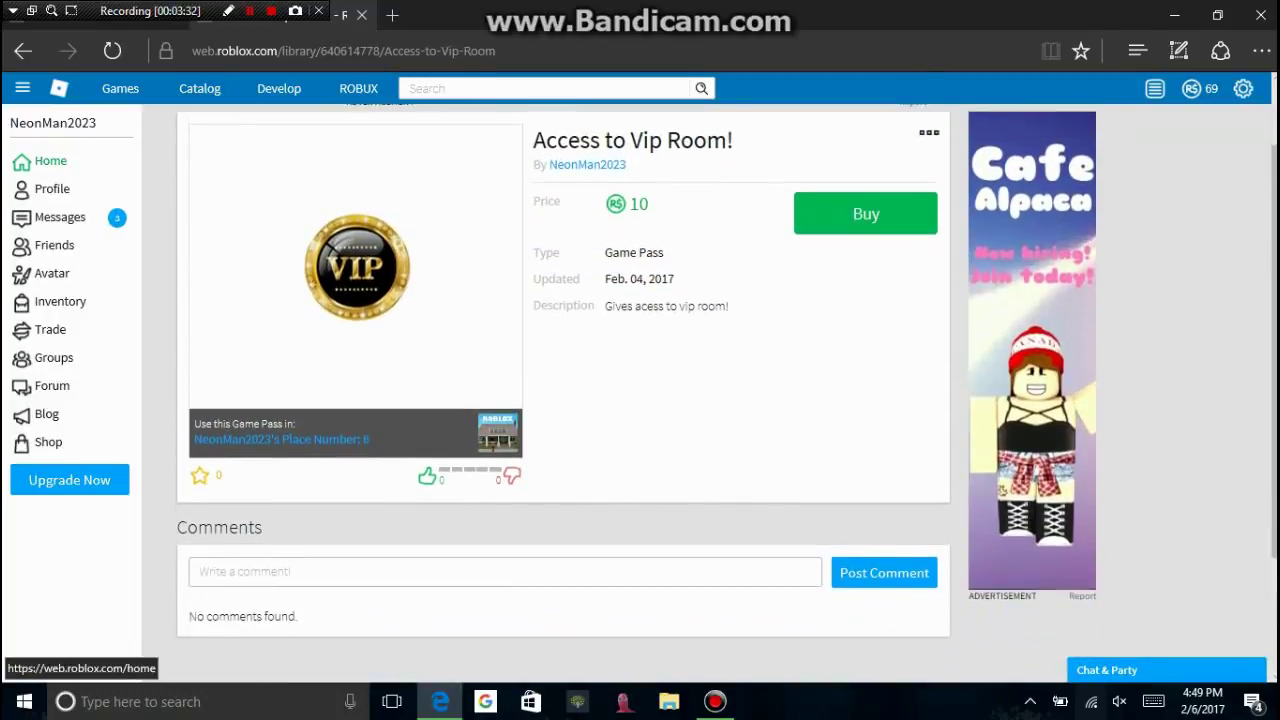
Step: Return from the game pass to the Home page greeting NeonMan2023
left_click(50, 160)
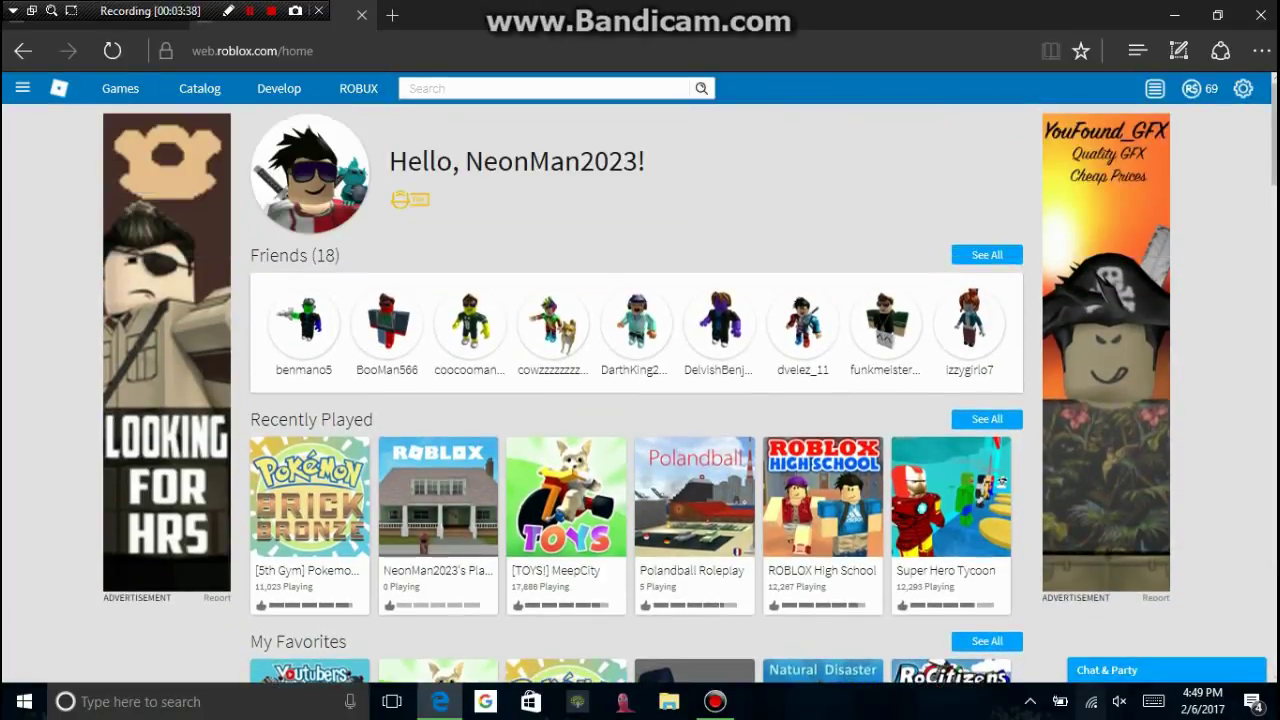
scroll(440, 350, "down", 2)
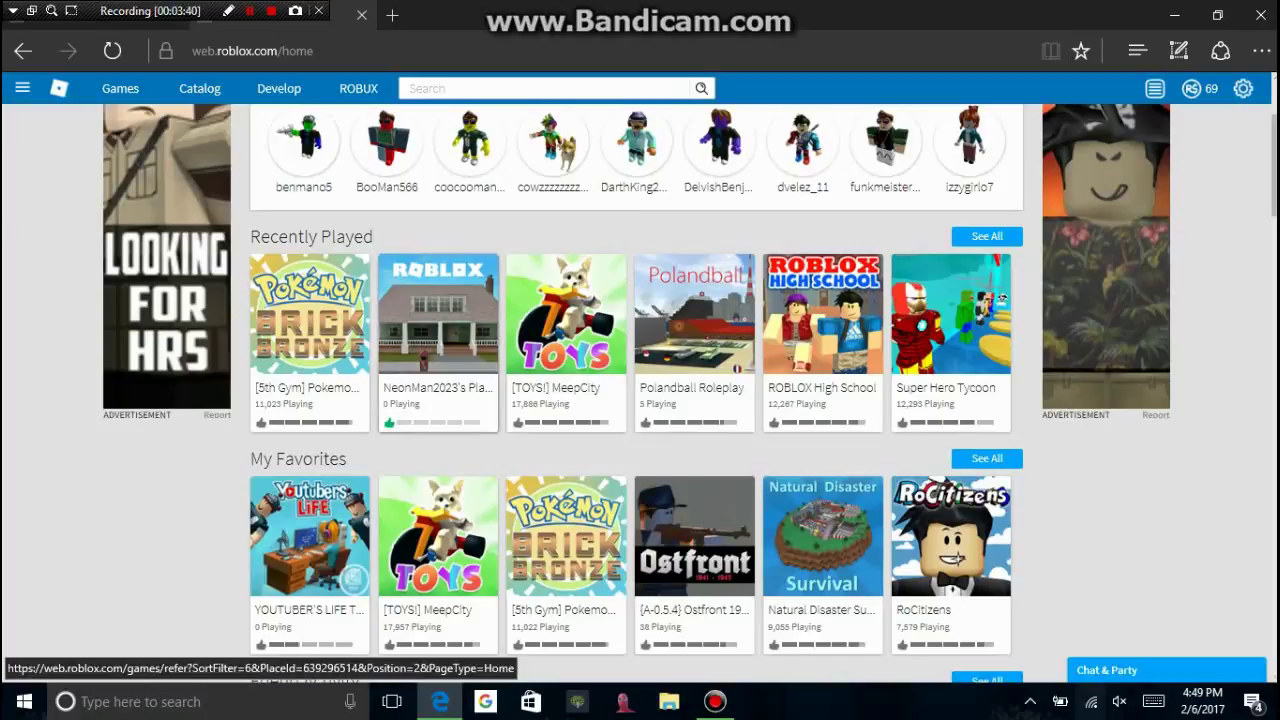
scroll(565, 400, "up", 2)
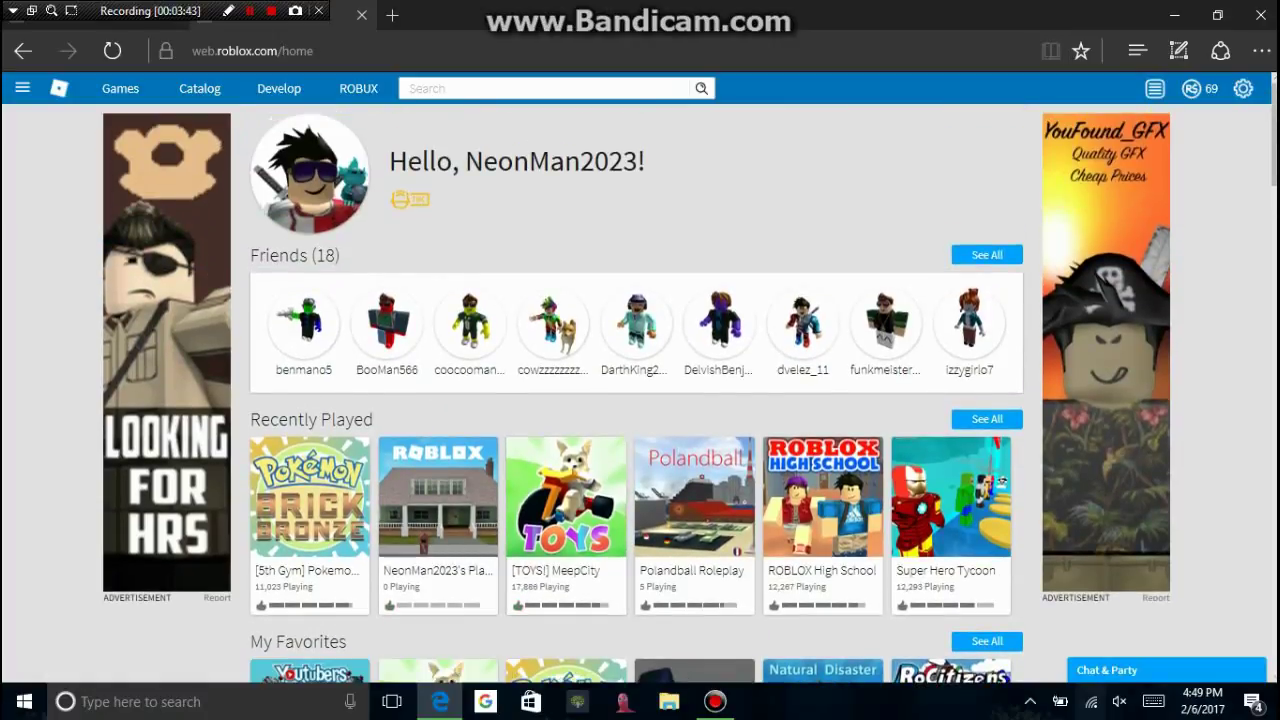